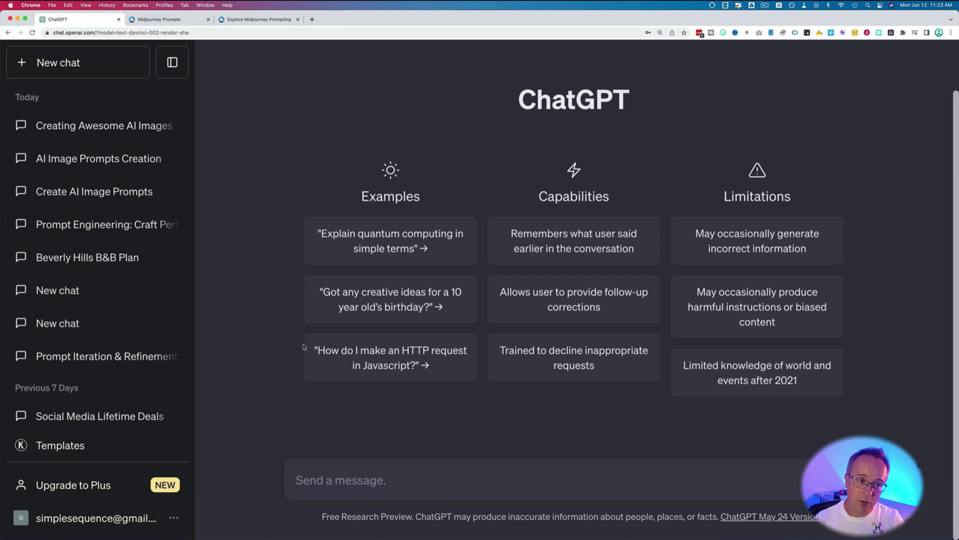
# Paste a request for help writing Midjourney prompts that asks ChatGPT to learn about Midjourney first
pyautogui.write('I need help creating midjourney prompts to create awesome looking AI images, but there are a few things I need you to understand about Midjourney.')
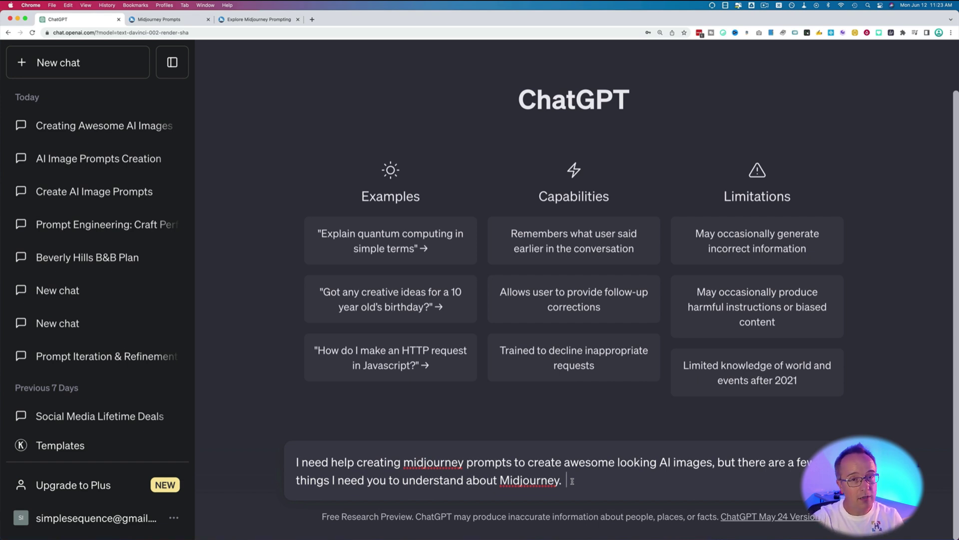
# Add the Midjourney Prompts guide text to the ChatGPT message on a new line
pyautogui.hotkey('shift', 'Return')
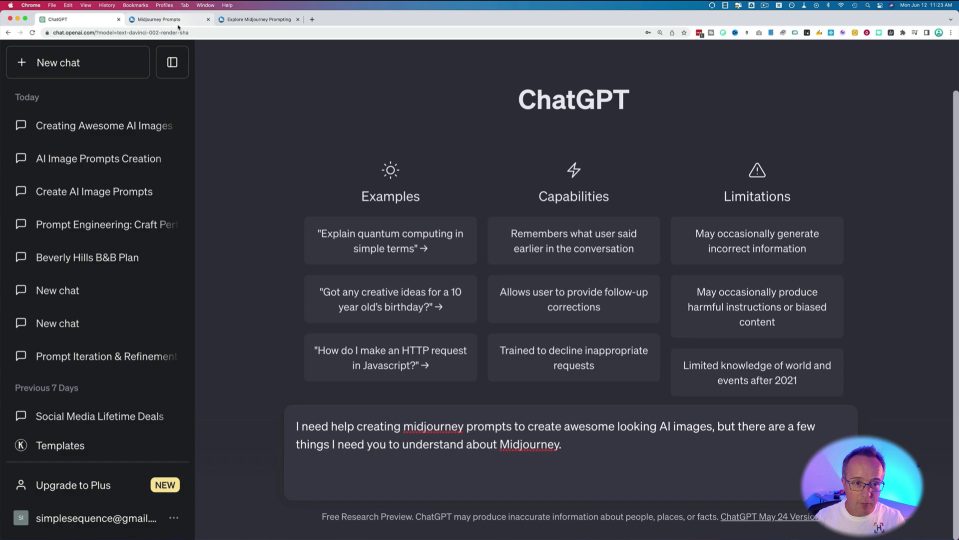
pyautogui.click(189, 21)
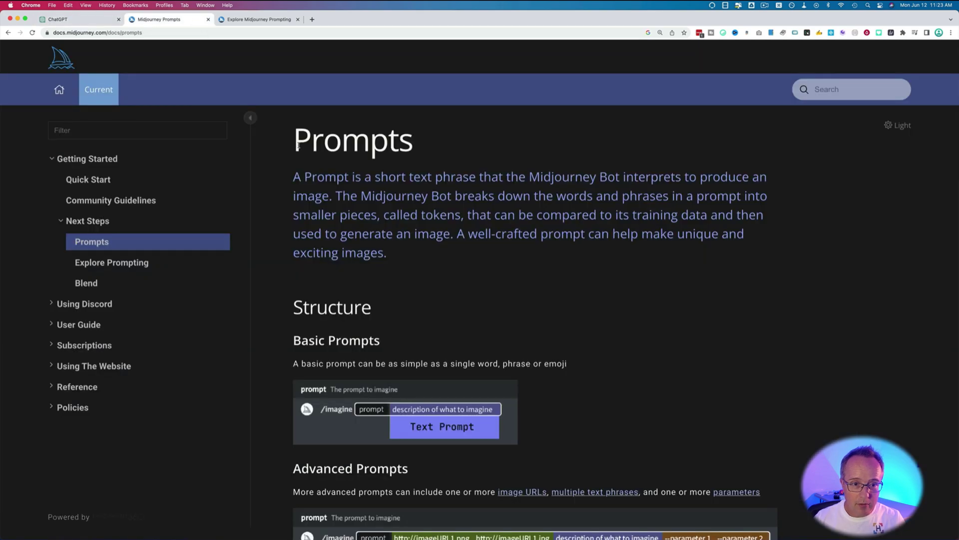
pyautogui.moveTo(295, 150); pyautogui.dragTo(475, 333)
pyautogui.scroll(-10, 426, 324)
pyautogui.scroll(-10, 426, 324)
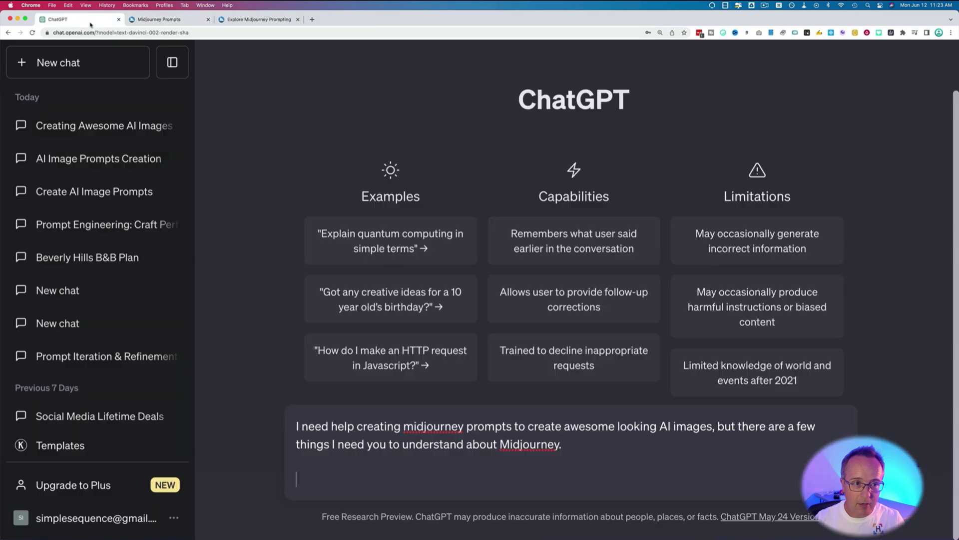
pyautogui.click(80, 20)
pyautogui.press('super+v')
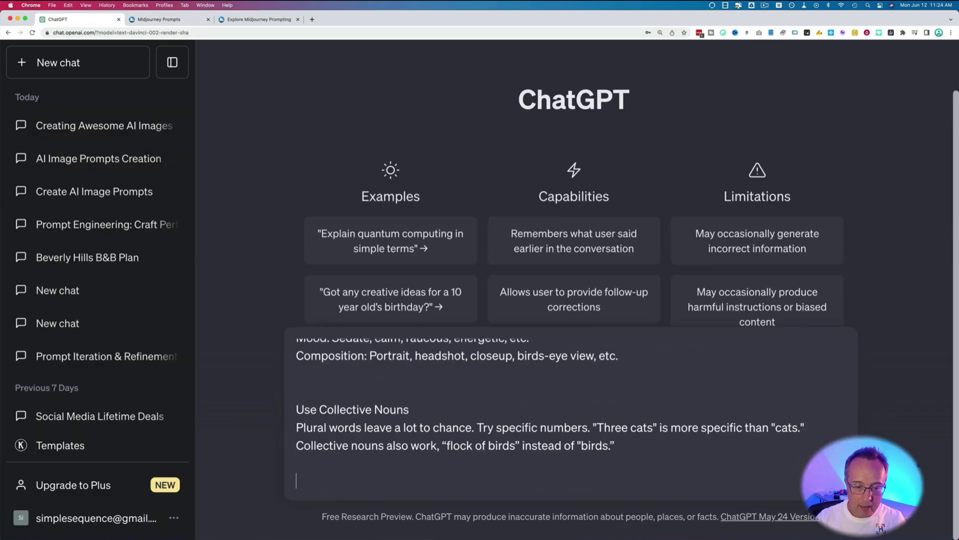
# Add the Explore Prompting guide text to the message and send it
pyautogui.click(263, 22)
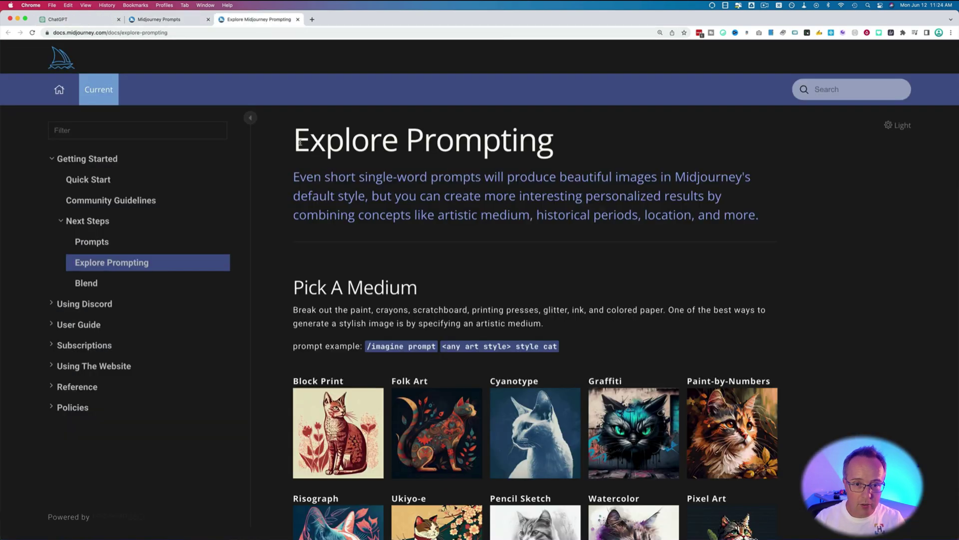
pyautogui.scroll(-15, 500, 320)
pyautogui.moveTo(299, 140); pyautogui.dragTo(537, 301)
pyautogui.scroll(-20, 539, 303)
pyautogui.press('super+c')
pyautogui.press('super+1')
pyautogui.press('super+v')
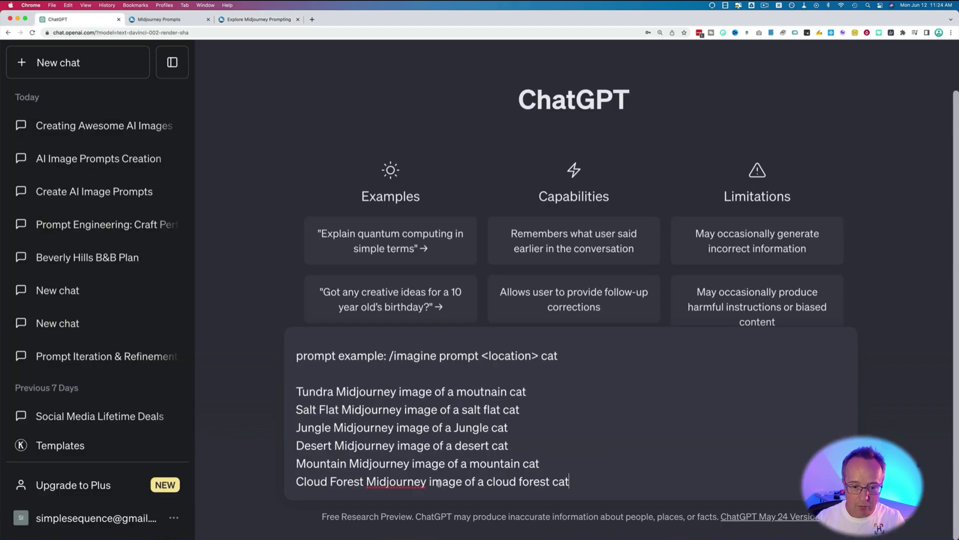
pyautogui.press('Return')
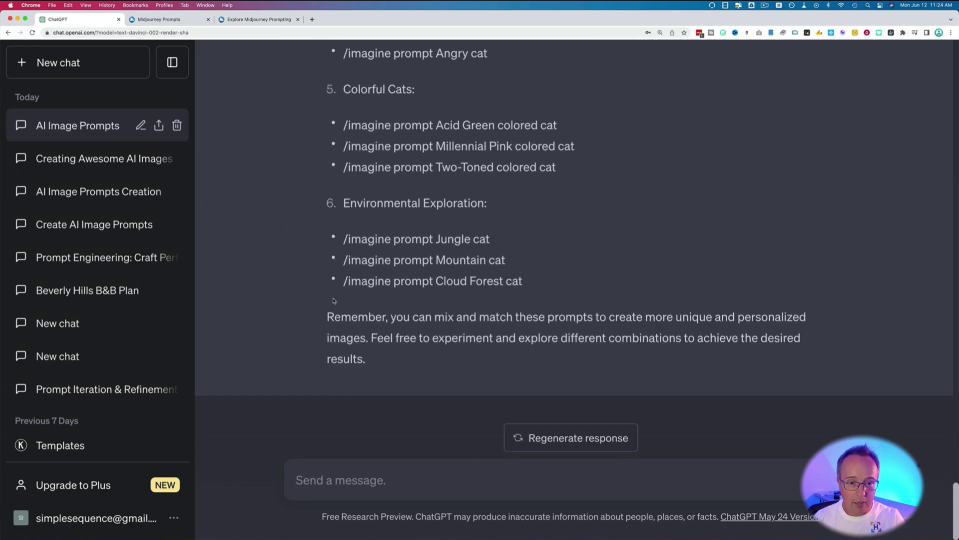
# Review ChatGPT's six categories of cat prompts, including the Cloud Forest example
pyautogui.scroll(5, 333, 300)
pyautogui.scroll(10, 334, 300)
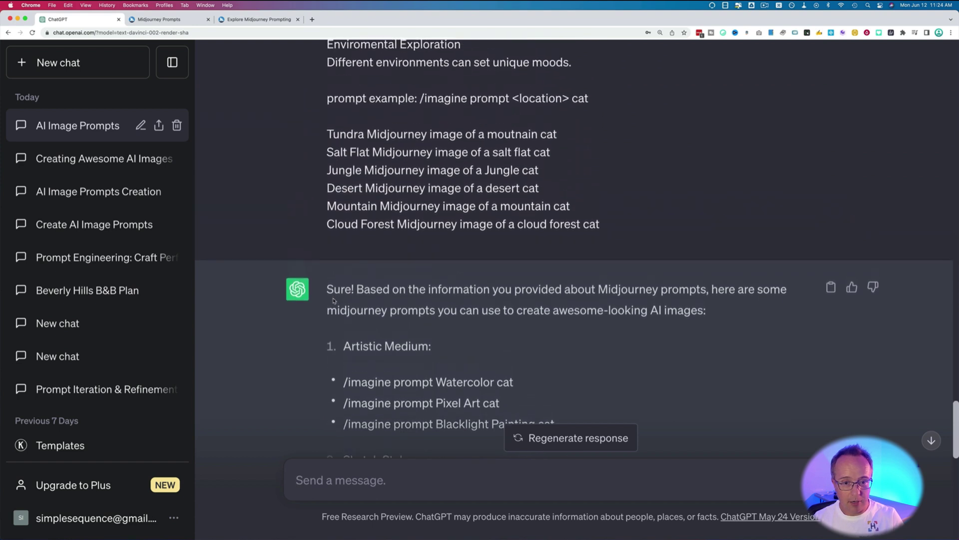
pyautogui.scroll(2, 334, 301)
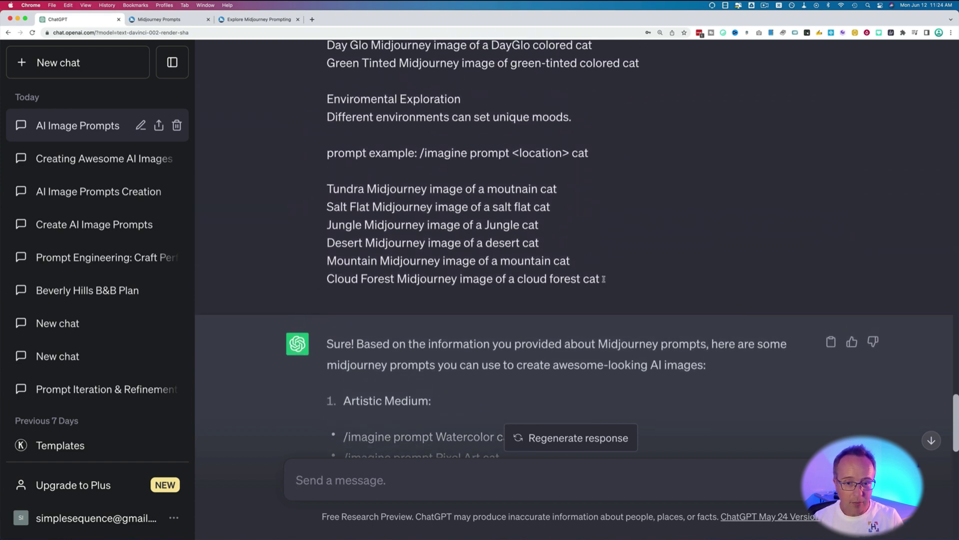
pyautogui.moveTo(608, 282); pyautogui.dragTo(334, 280)
pyautogui.click(333, 280)
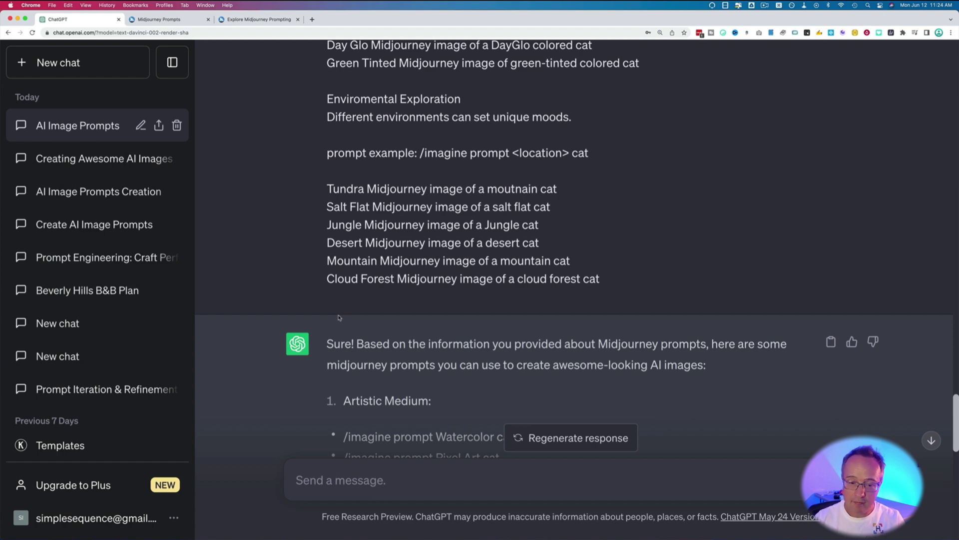
pyautogui.scroll(-15, 352, 319)
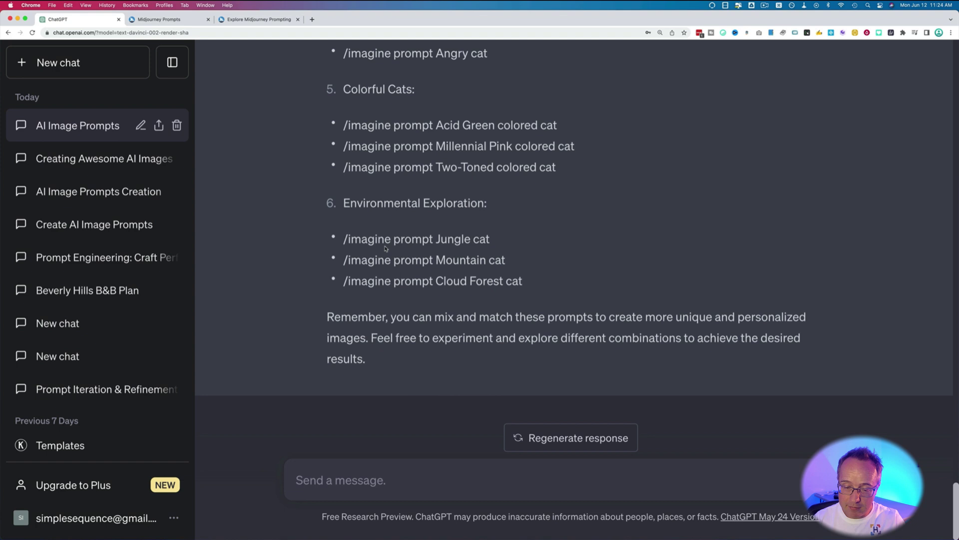
pyautogui.click(395, 483)
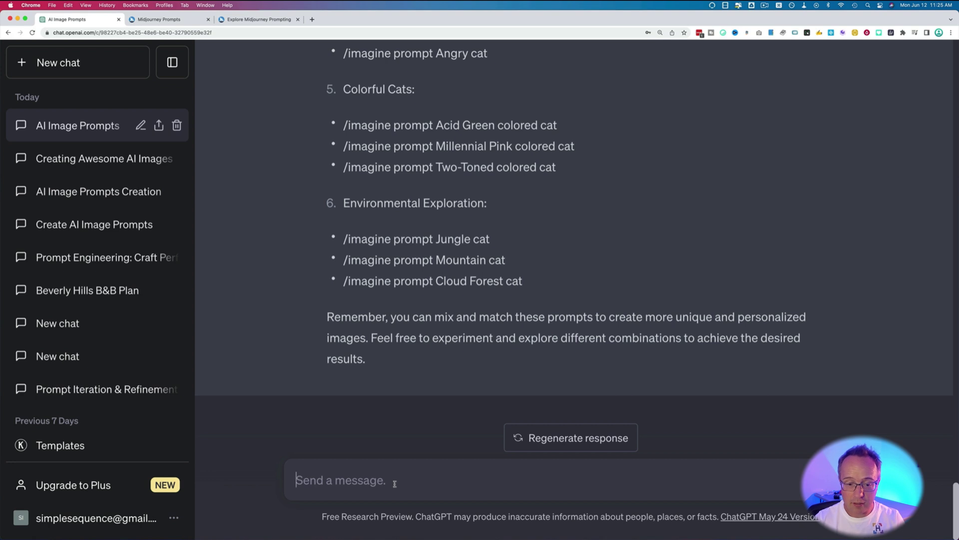
# Paste the prompt formula: image to create, descriptive words, photo style, camera and lens, lighting
pyautogui.press('super+v')
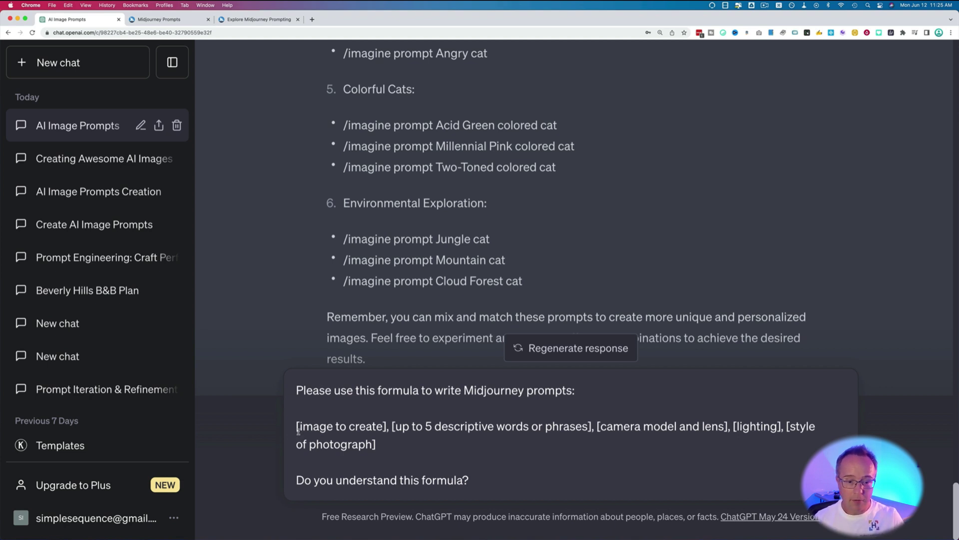
pyautogui.moveTo(296, 425); pyautogui.dragTo(386, 428)
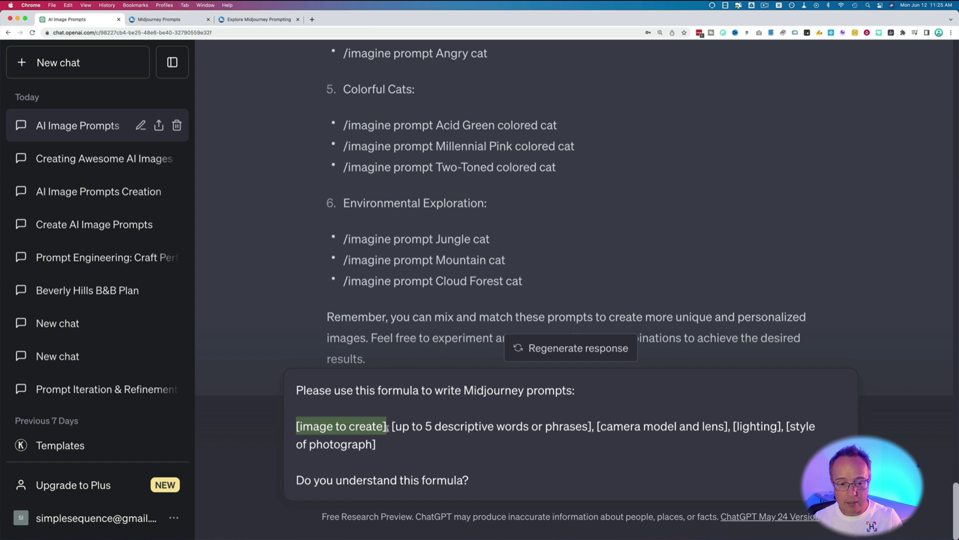
pyautogui.click(387, 428)
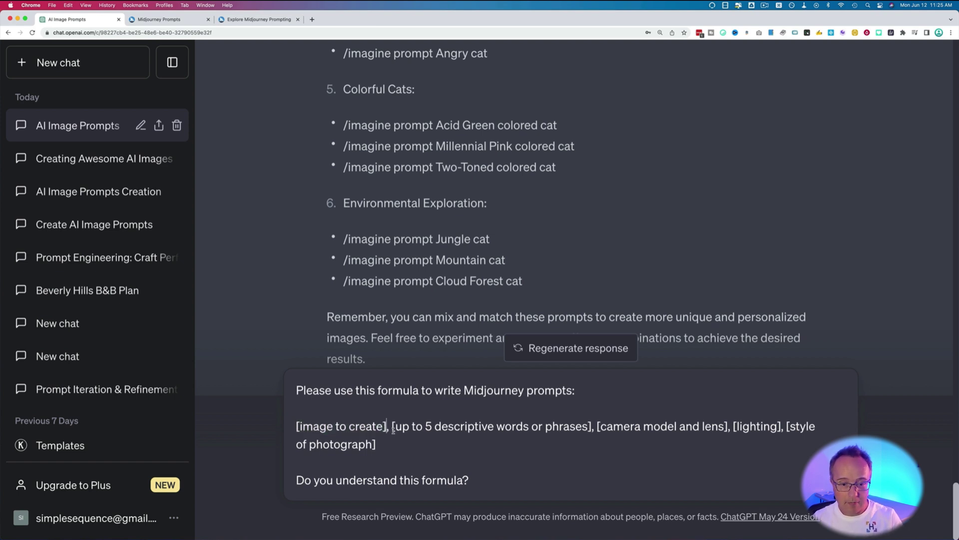
pyautogui.moveTo(391, 430); pyautogui.dragTo(428, 434)
pyautogui.click(596, 428)
pyautogui.press('super+shift+Down')
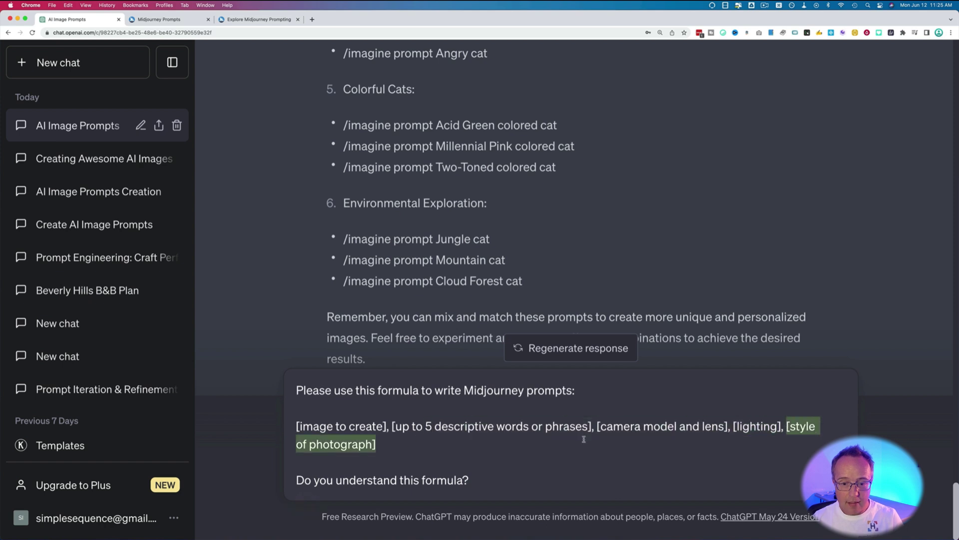
pyautogui.click(595, 430)
pyautogui.press('super+shift+Down')
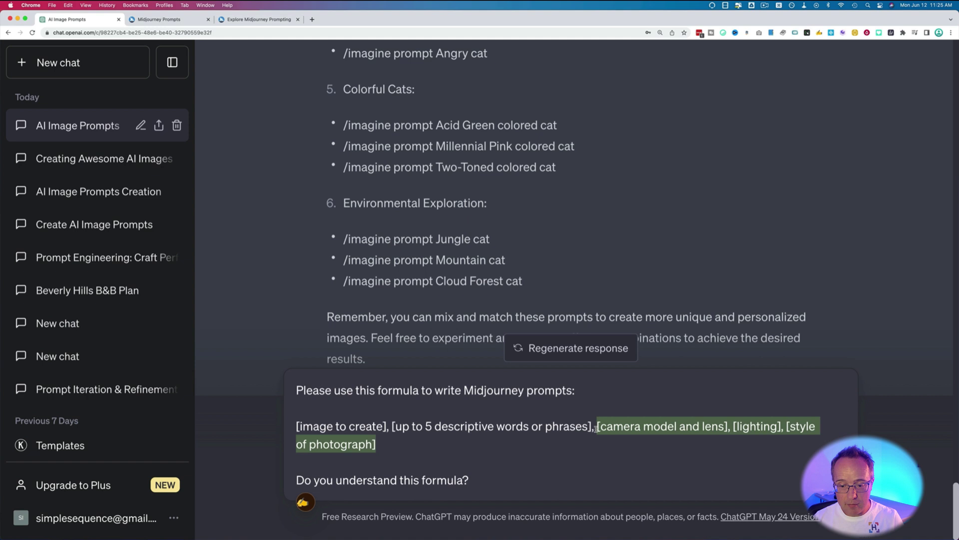
# Check the camera, lighting and photo style fields, then send the formula asking if it's understood
pyautogui.moveTo(600, 427); pyautogui.dragTo(369, 444)
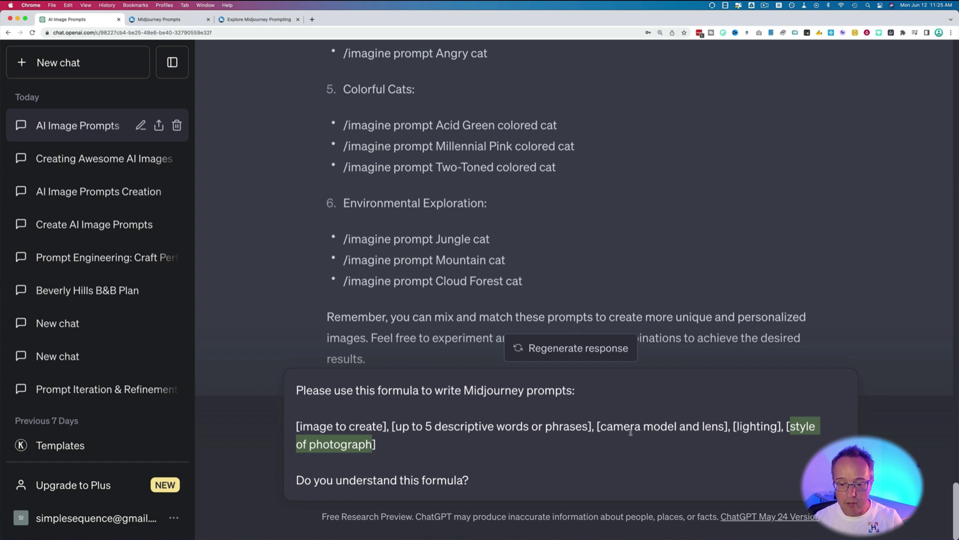
pyautogui.moveTo(600, 426); pyautogui.dragTo(710, 428)
pyautogui.doubleClick(744, 427)
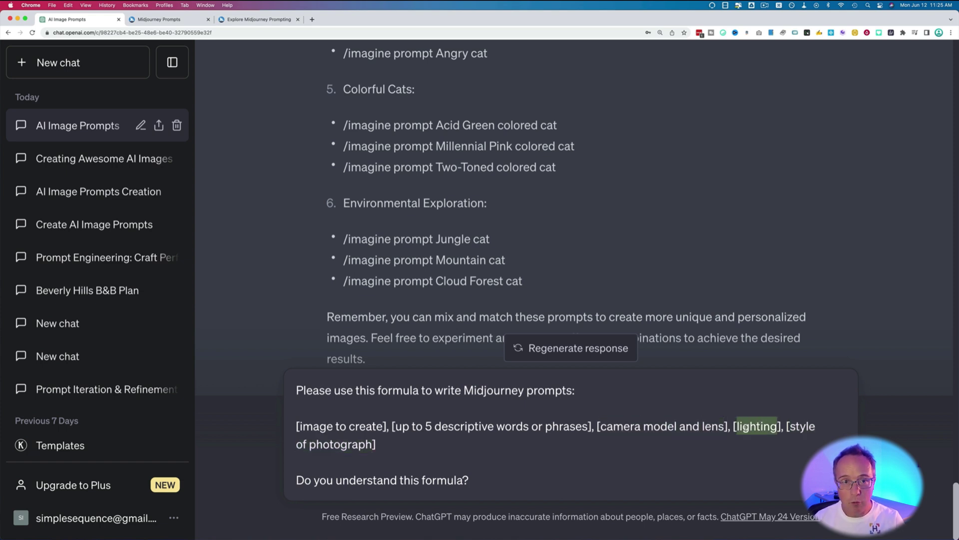
pyautogui.moveTo(791, 426); pyautogui.dragTo(363, 446)
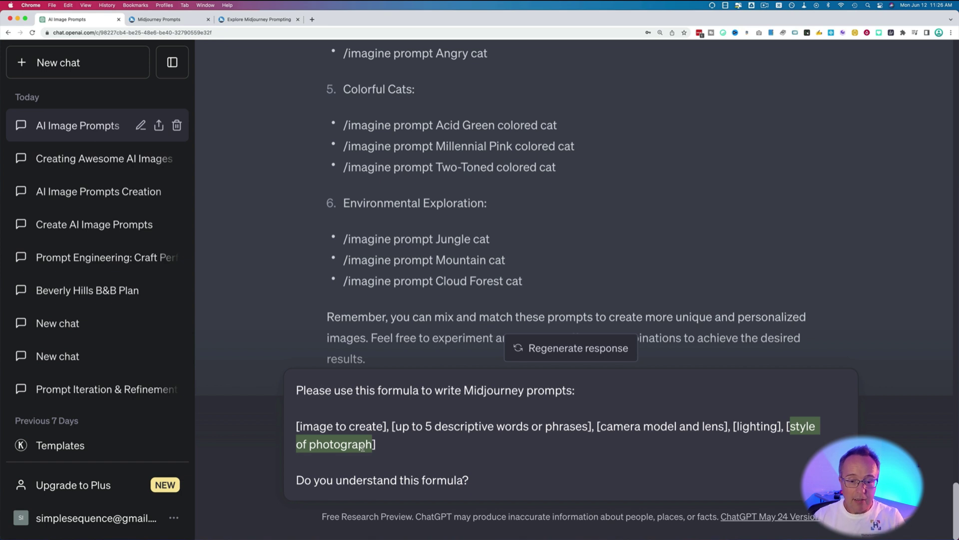
pyautogui.moveTo(583, 445); pyautogui.dragTo(598, 427)
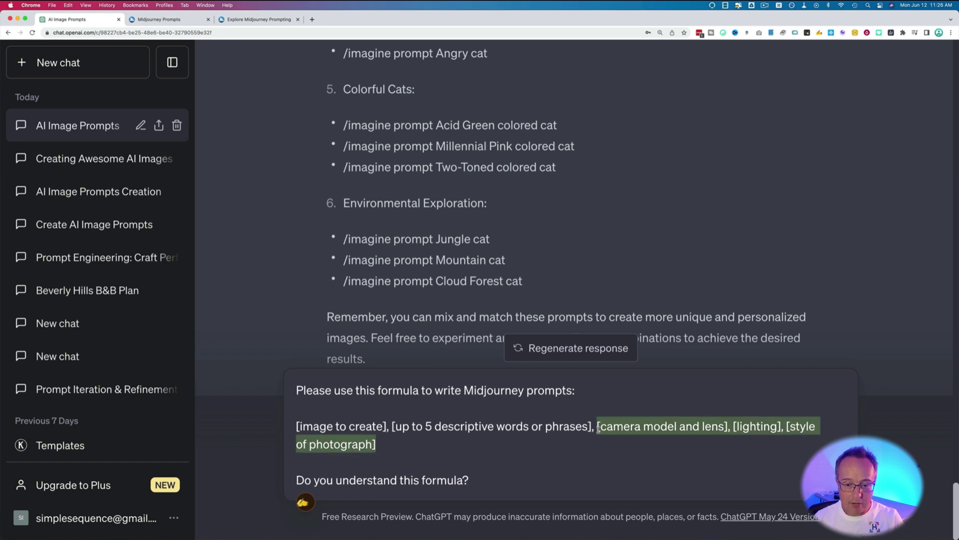
pyautogui.click(501, 442)
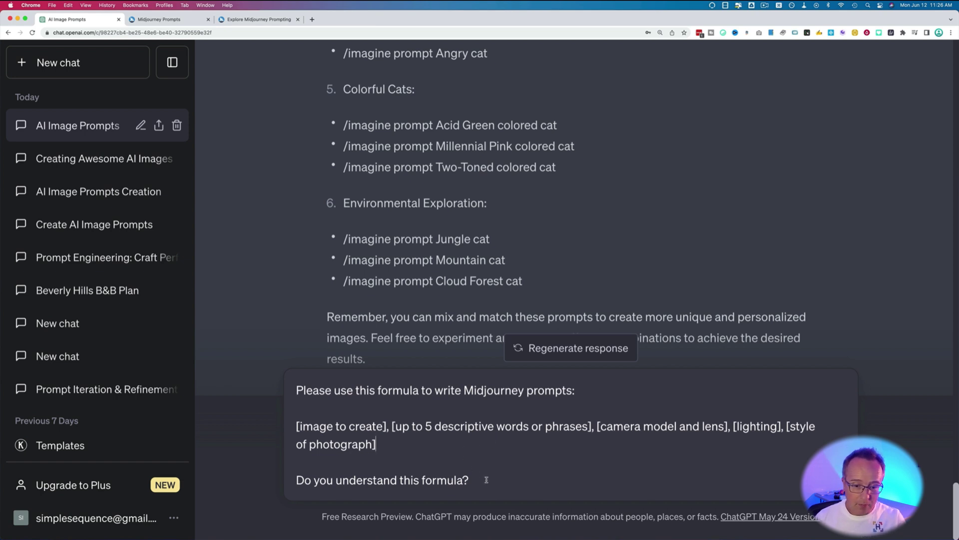
pyautogui.press('Return')
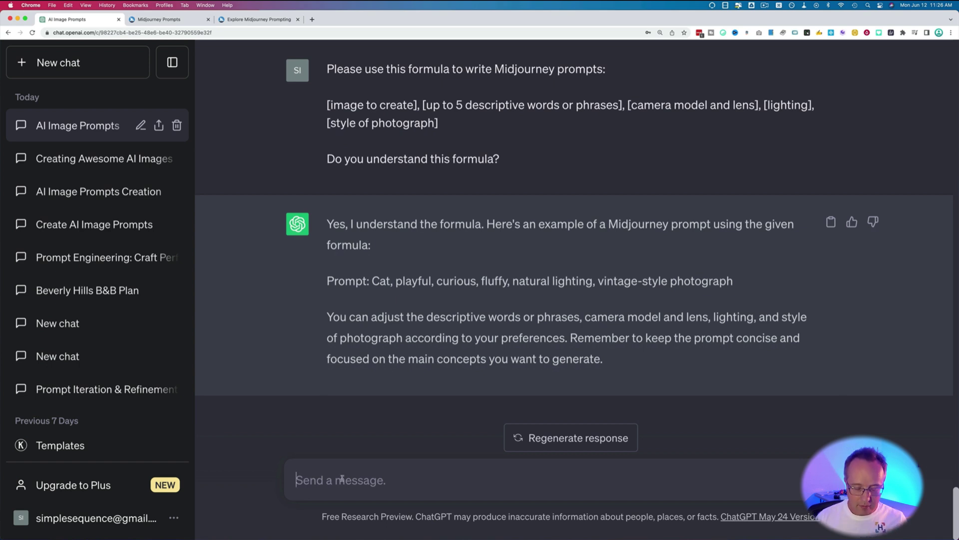
# Request a formula prompt for Batman posing at night for a Gotham City PR campaign, then select it
pyautogui.press('super+v')
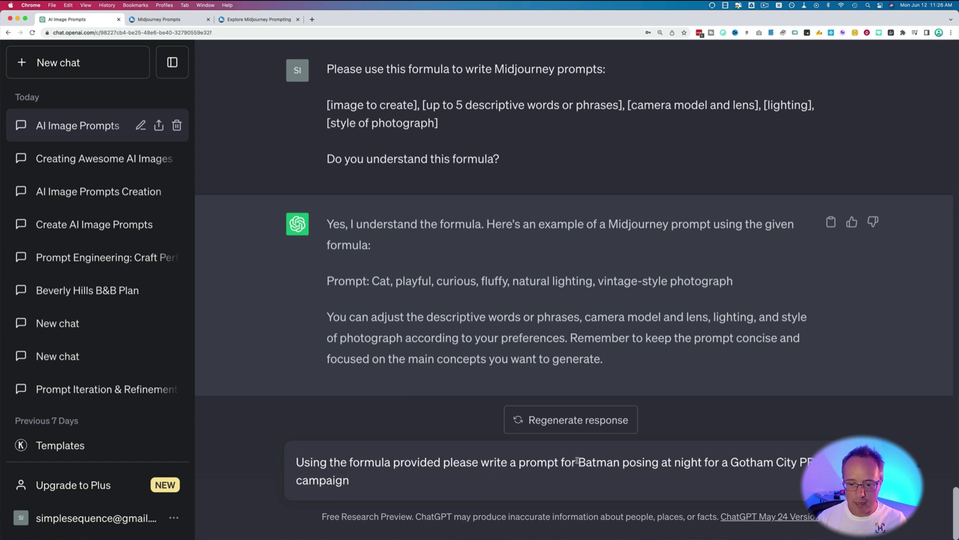
pyautogui.moveTo(577, 460); pyautogui.dragTo(588, 479)
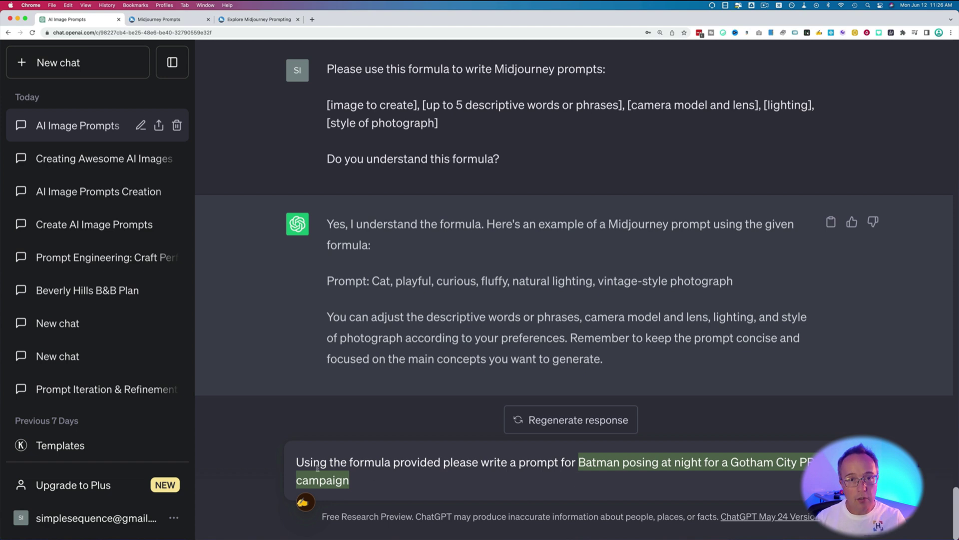
pyautogui.moveTo(297, 462); pyautogui.dragTo(583, 485)
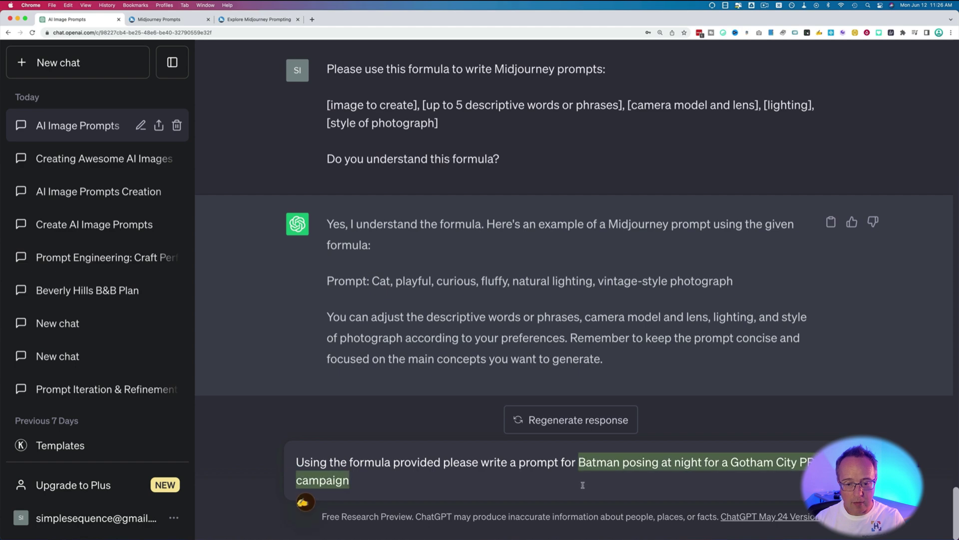
pyautogui.press('Return')
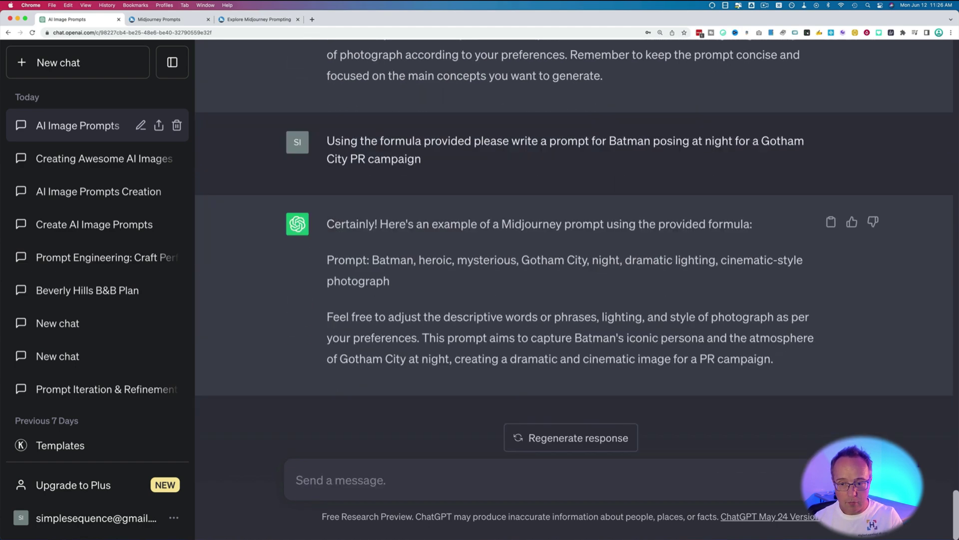
pyautogui.moveTo(390, 281); pyautogui.dragTo(371, 261)
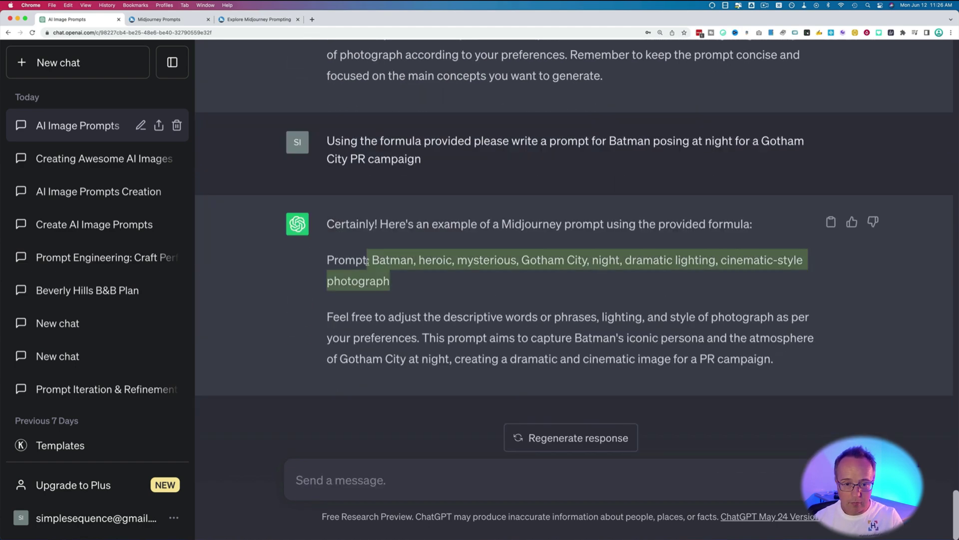
pyautogui.rightClick(380, 262)
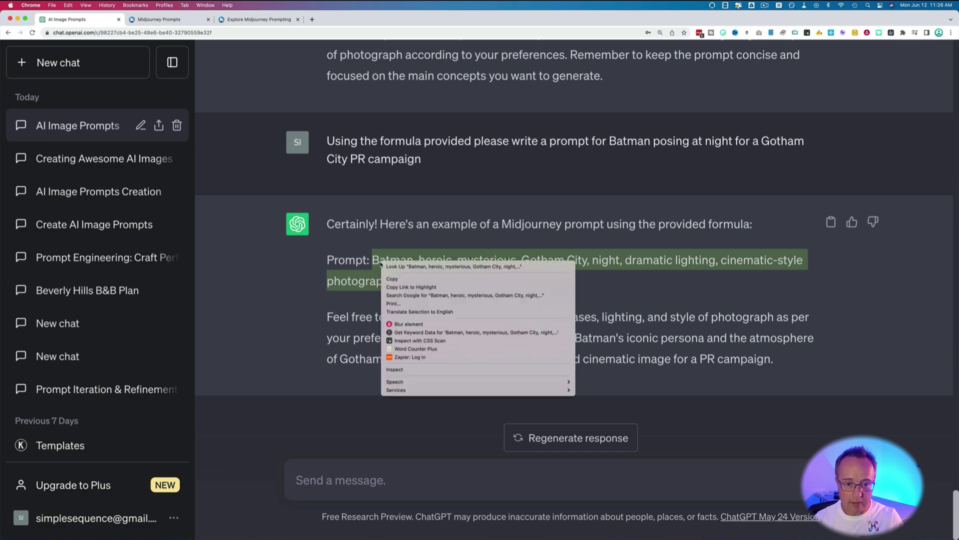
# Copy the Batman prompt and view Midjourney's four-image Batman-over-city-skyline grid enlarged
pyautogui.click(392, 279)
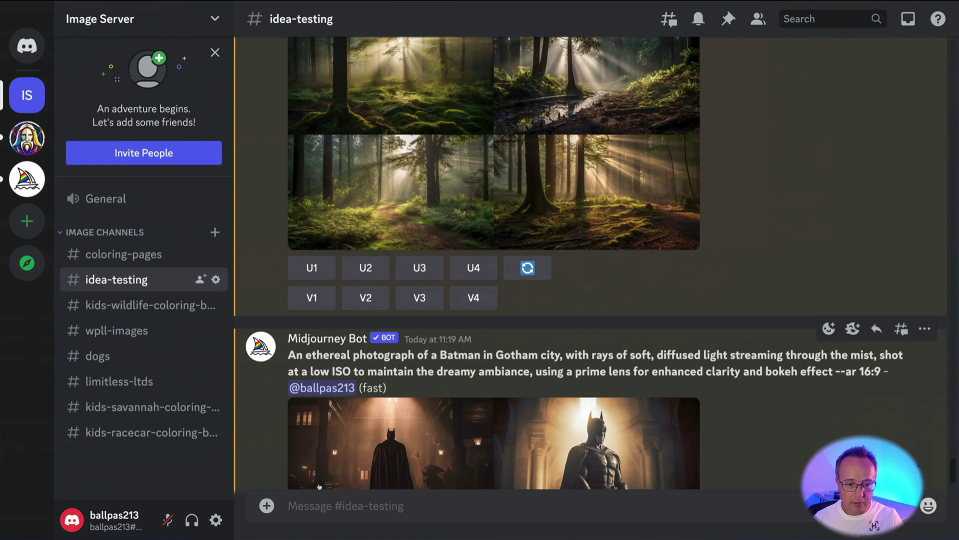
pyautogui.scroll(-5, 383, 309)
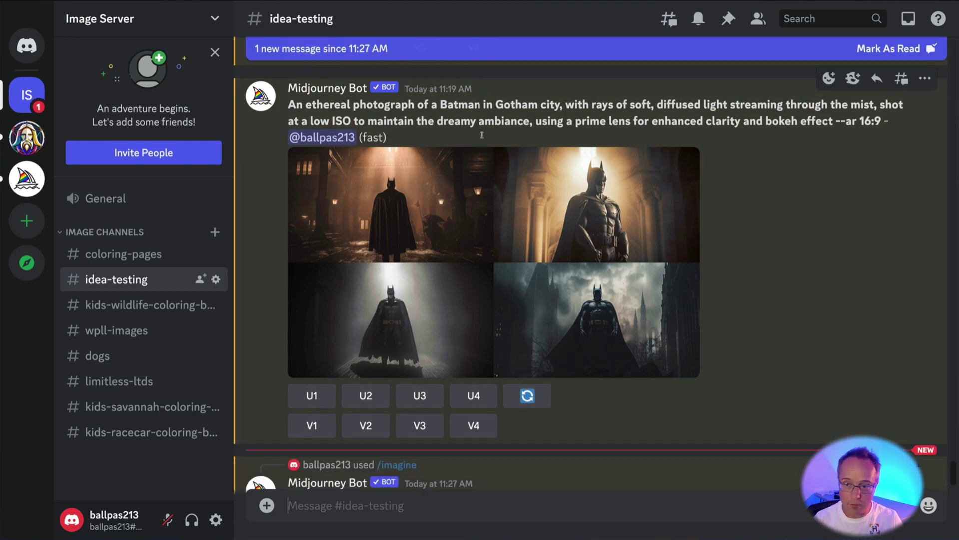
pyautogui.scroll(-1, 518, 149)
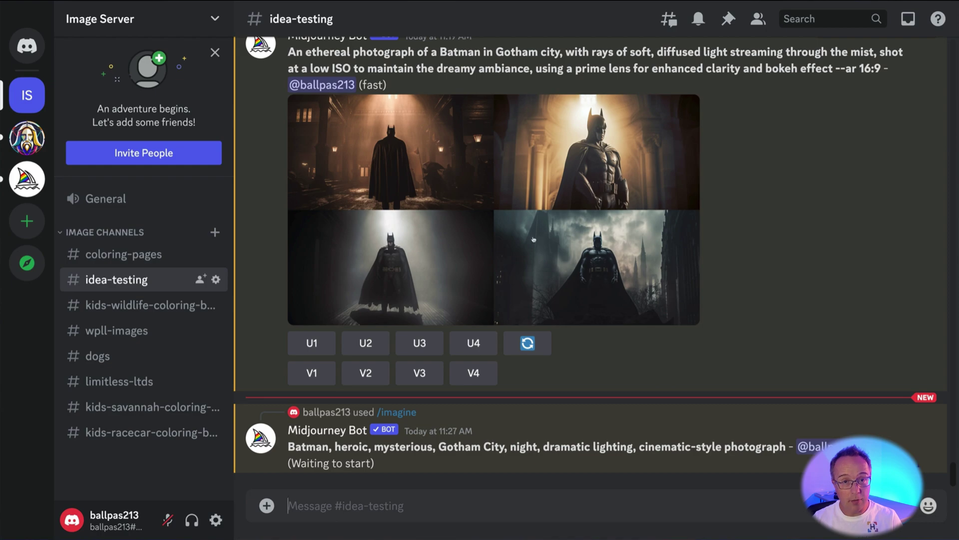
pyautogui.click(441, 283)
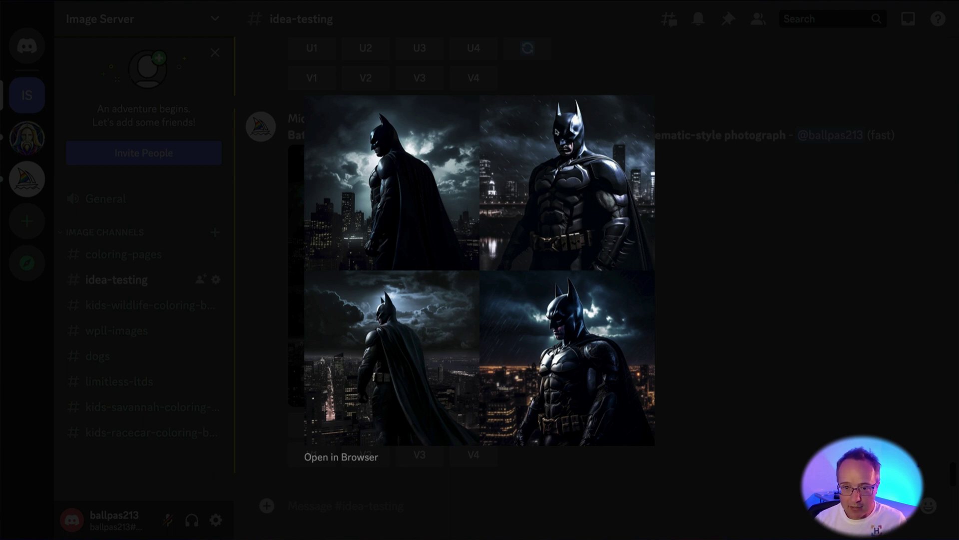
pyautogui.click(764, 290)
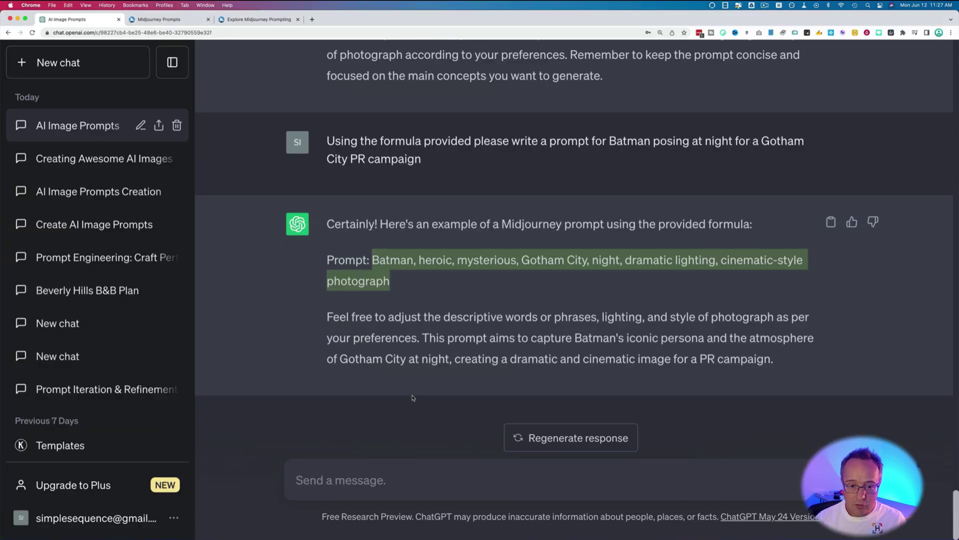
# Ask for six Batman-at-night Gotham PR prompts and select the sixth, Batmobile prompt
pyautogui.click(386, 482)
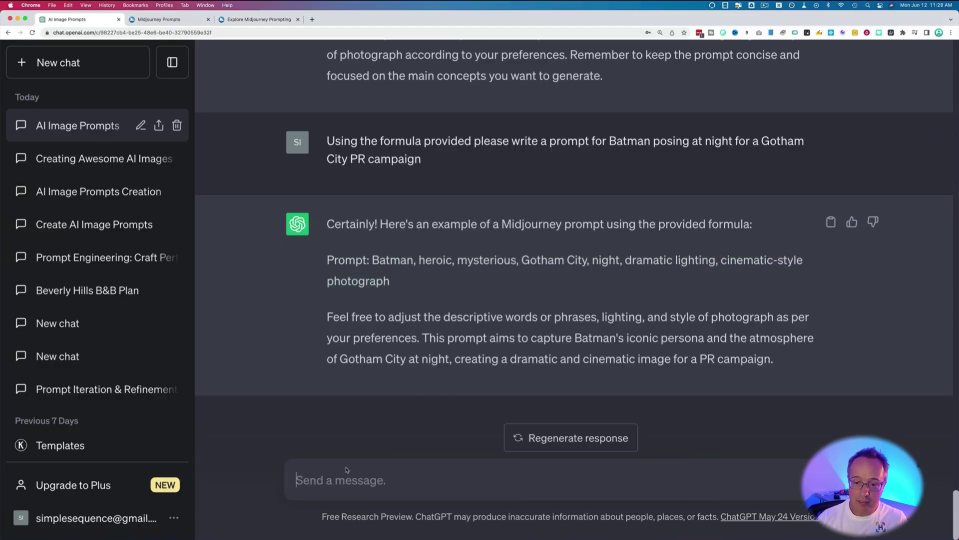
pyautogui.press('super+v')
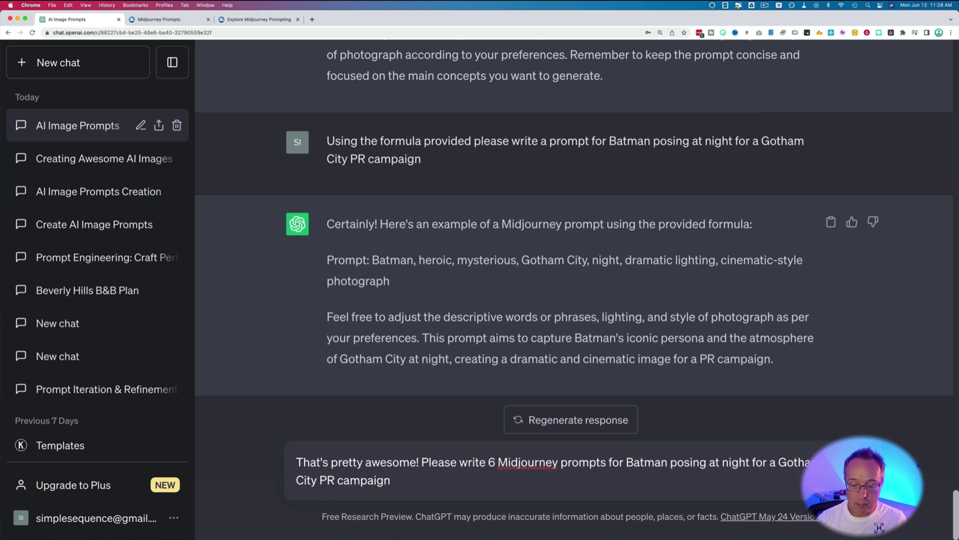
pyautogui.press('Return')
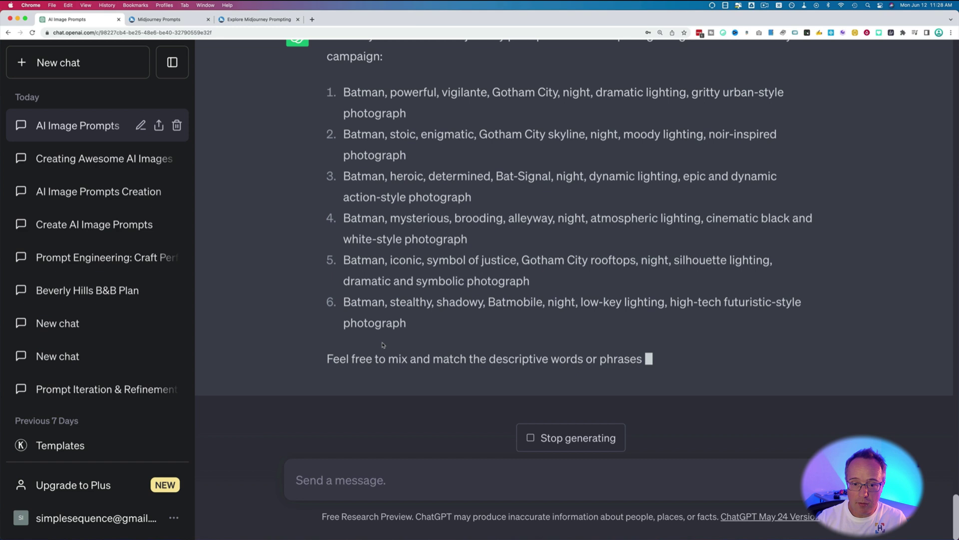
pyautogui.scroll(3, 424, 288)
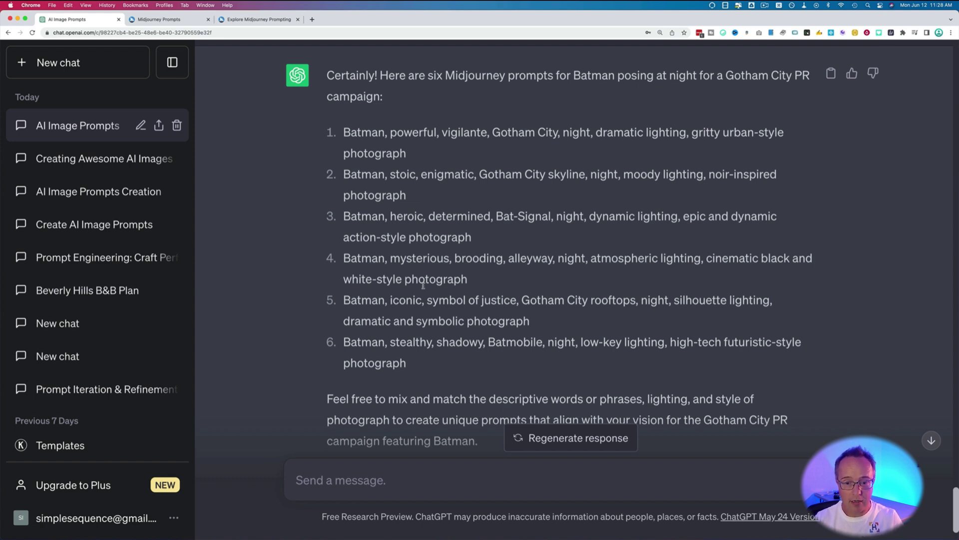
pyautogui.doubleClick(509, 344)
pyautogui.tripleClick(509, 345)
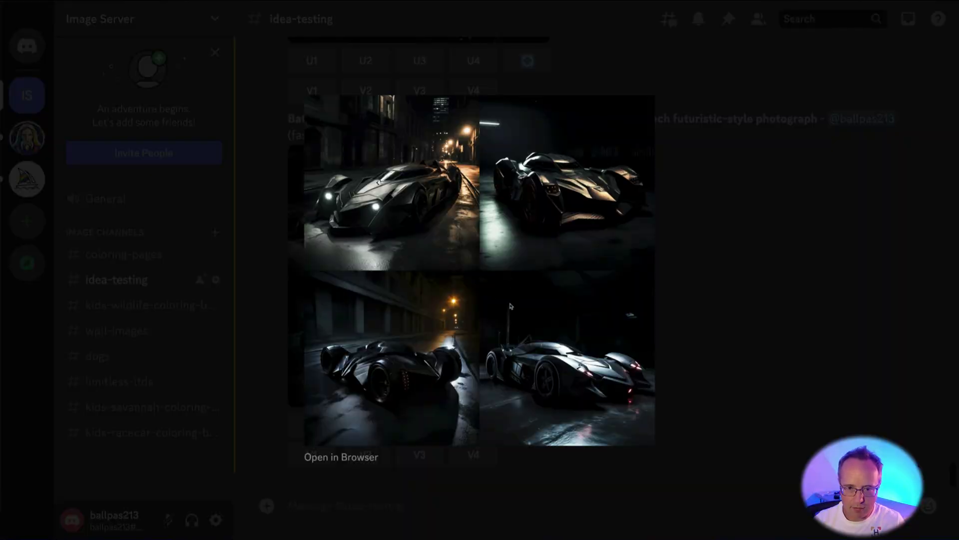
pyautogui.click(429, 474)
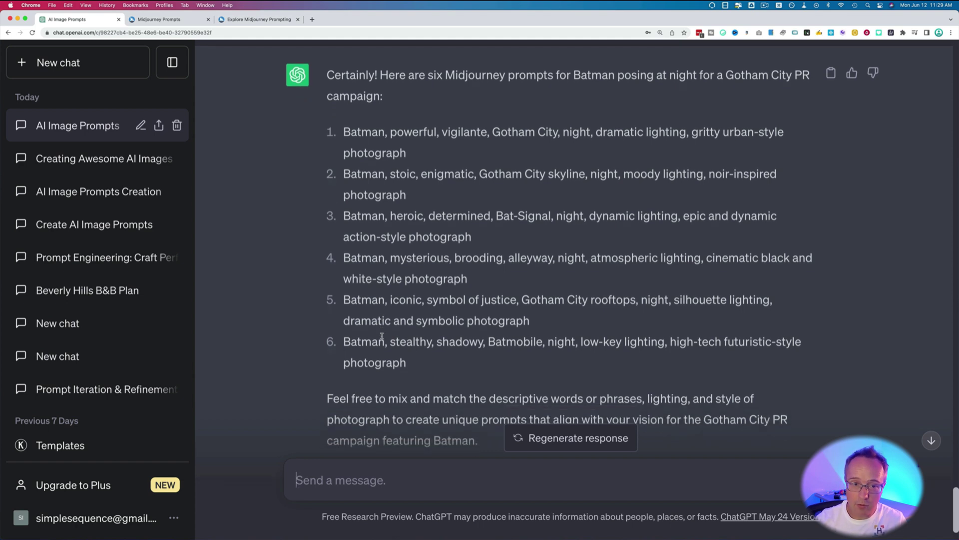
pyautogui.scroll(15, 382, 336)
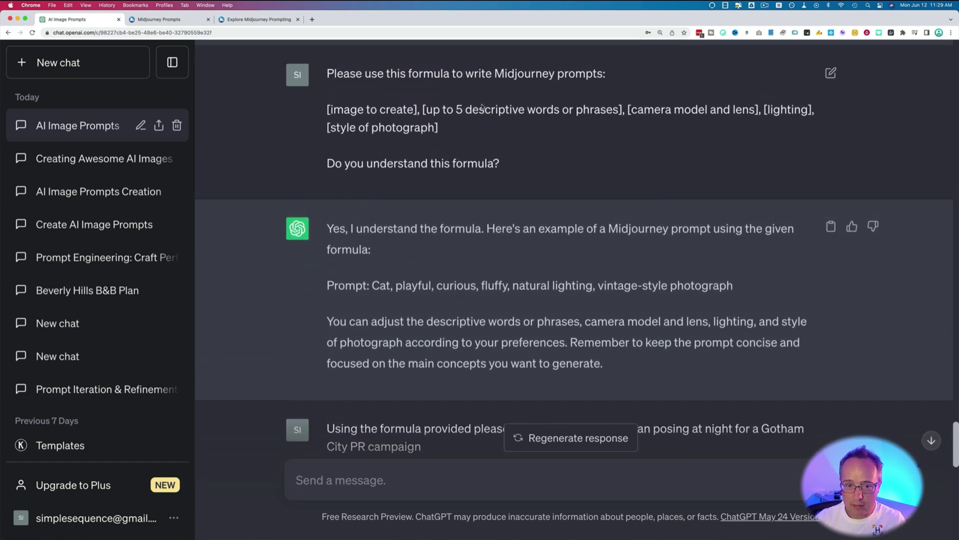
# Send the new formula adding video game genre, digital artist and strict color scheme, with a colon added
pyautogui.moveTo(481, 128); pyautogui.dragTo(624, 113)
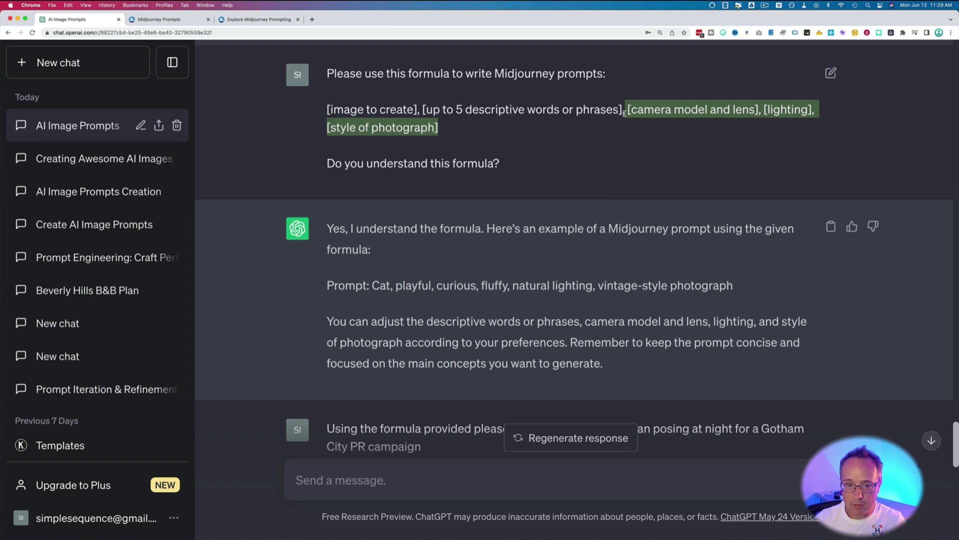
pyautogui.scroll(-15, 380, 395)
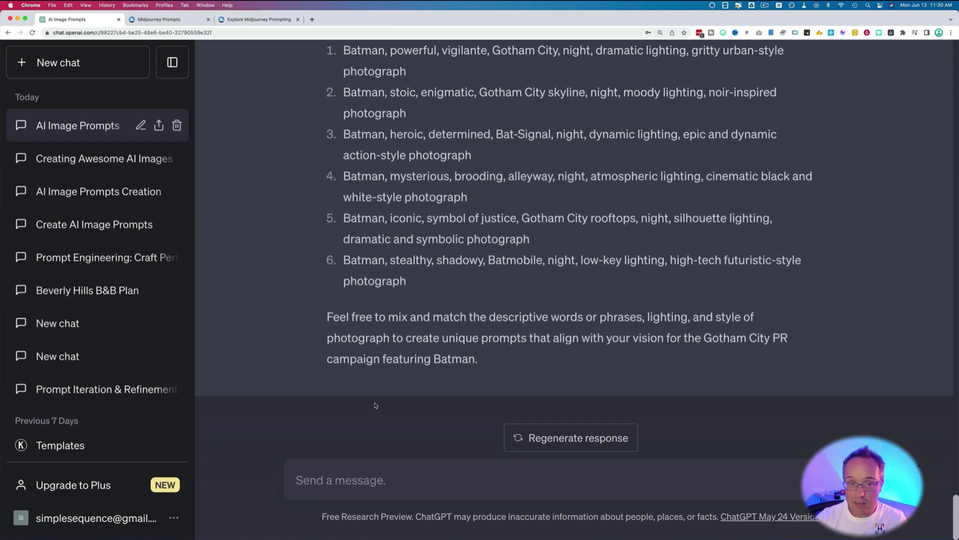
pyautogui.press('super+v')
pyautogui.press('super+z')
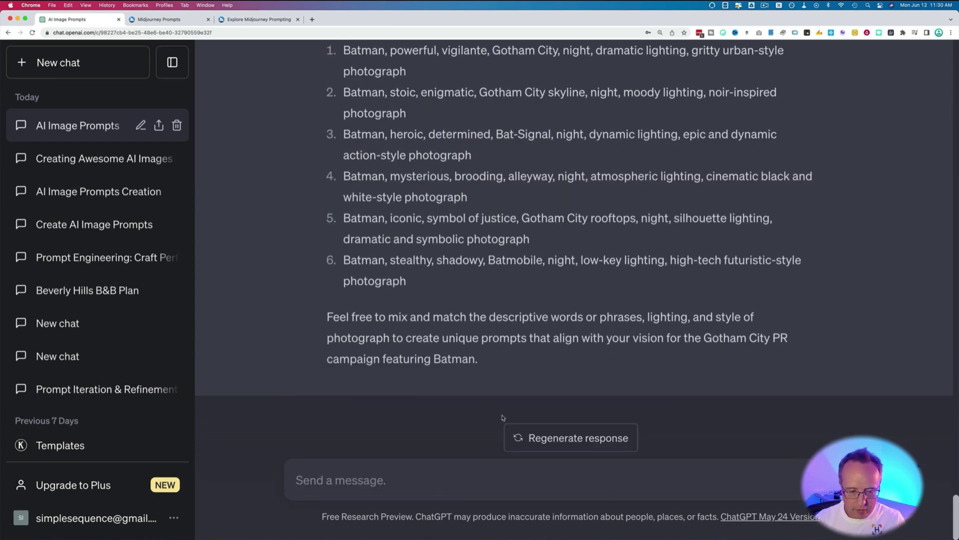
pyautogui.press('super+v')
pyautogui.click(470, 390)
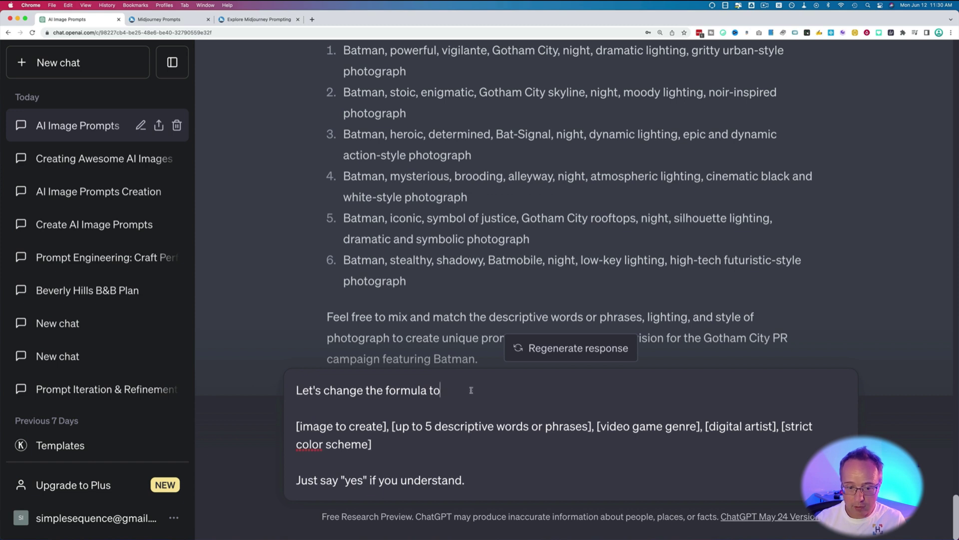
pyautogui.write(':')
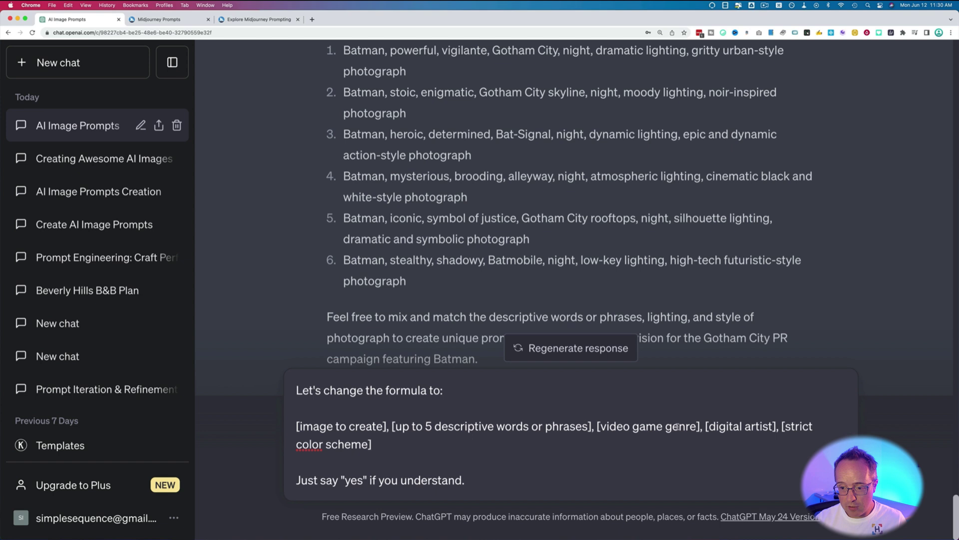
pyautogui.click(440, 445)
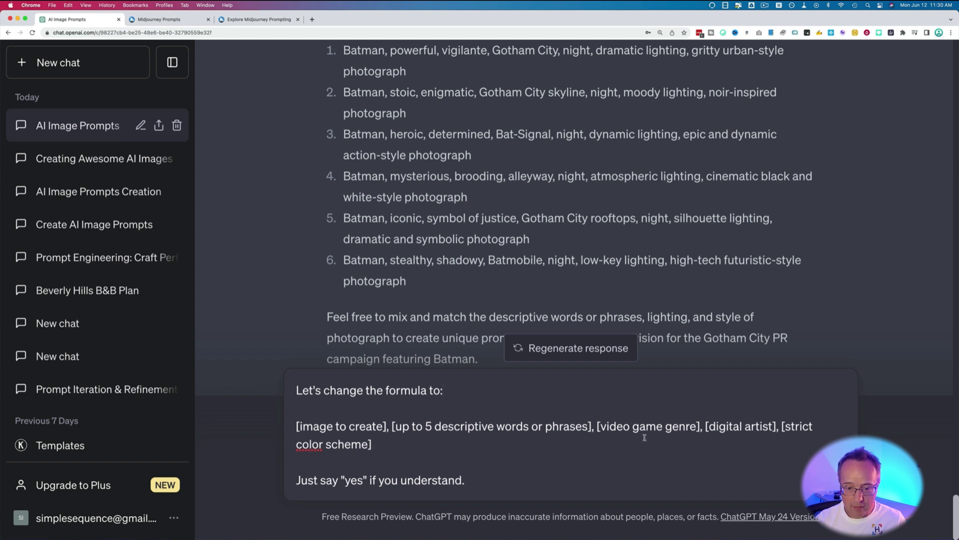
pyautogui.keyDown('shift'); pyautogui.click(597, 428); pyautogui.keyUp('shift')
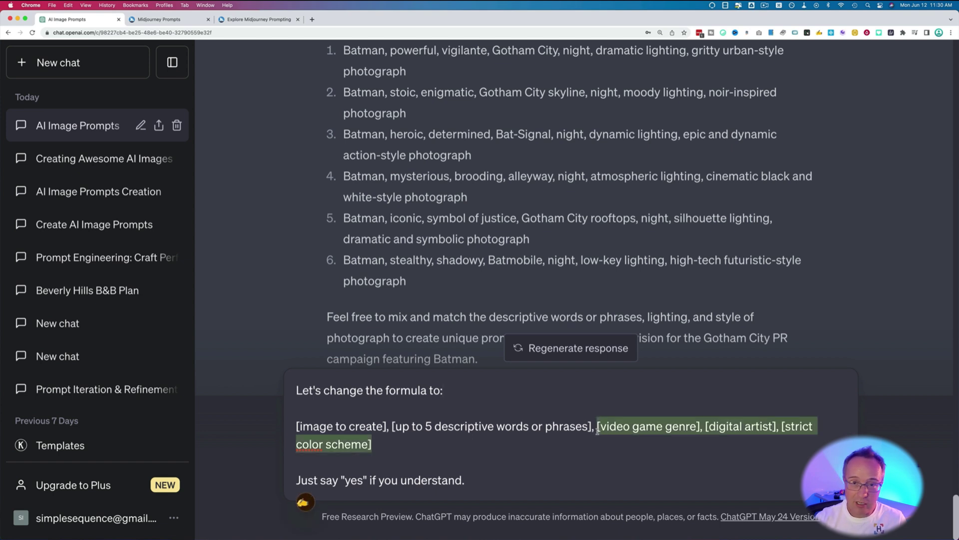
pyautogui.click(482, 479)
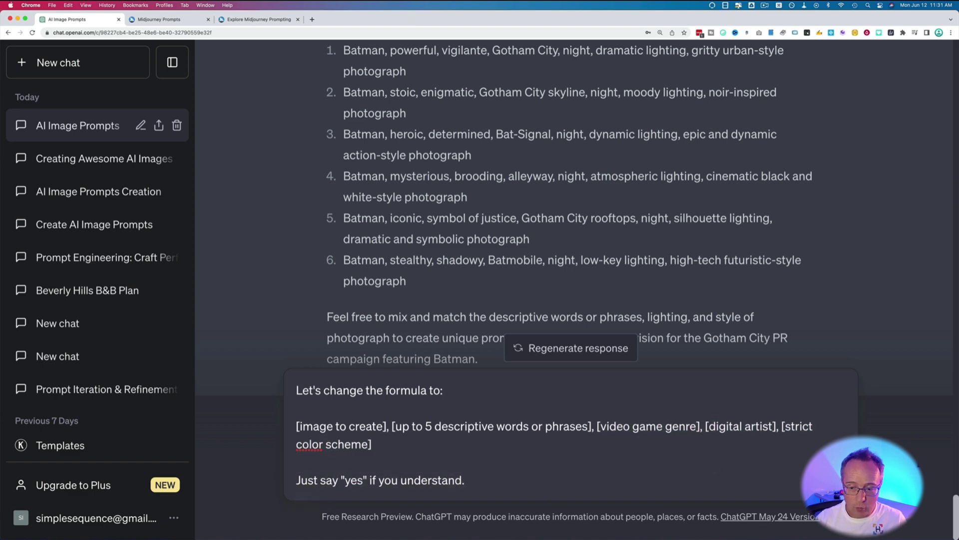
pyautogui.press('Return')
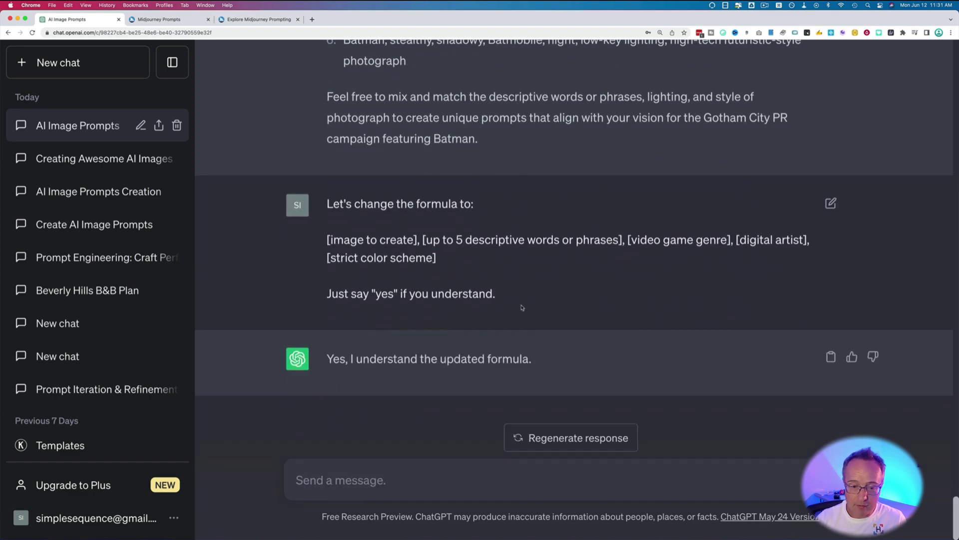
# Request five ninja dragon prompts with the new formula, copy the fifth, and append --ar 16:9
pyautogui.moveTo(327, 358); pyautogui.dragTo(549, 358)
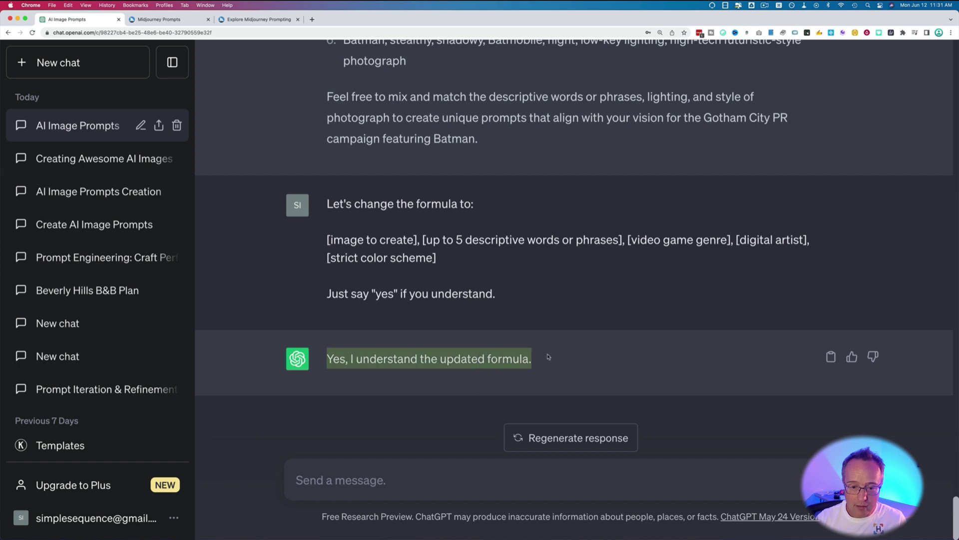
pyautogui.click(426, 498)
pyautogui.write('With the updated formula please create 5 Midjourney prompts of a ninja dragon')
pyautogui.moveTo(296, 479); pyautogui.dragTo(541, 481)
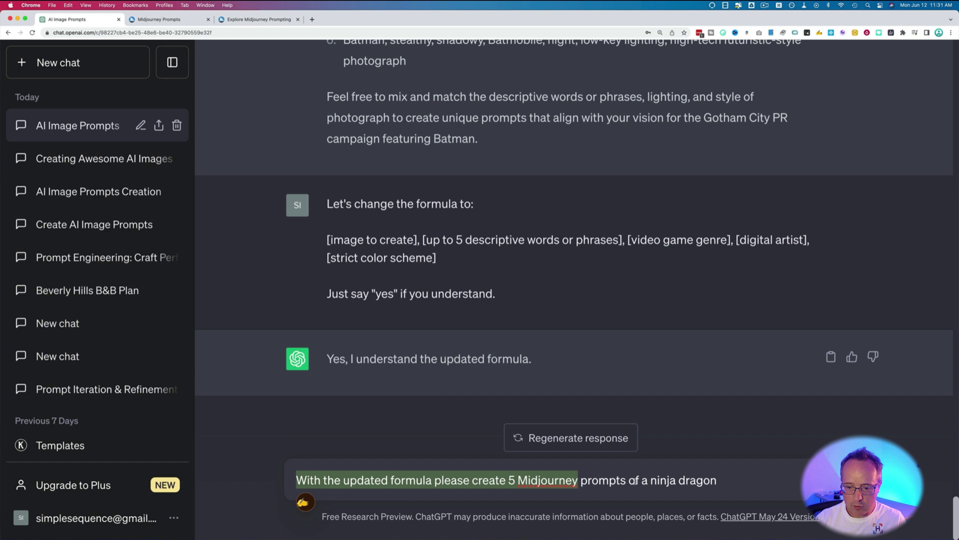
pyautogui.click(739, 479)
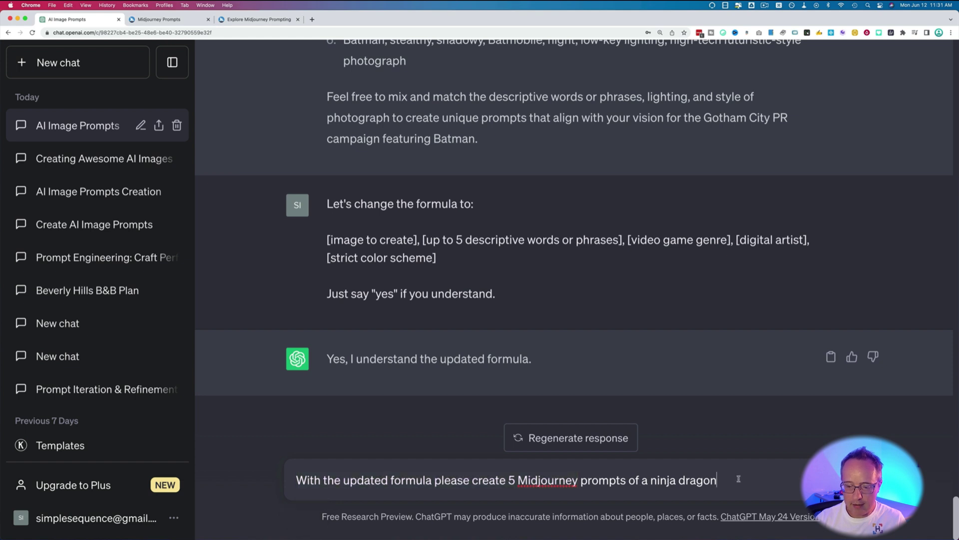
pyautogui.press('Return')
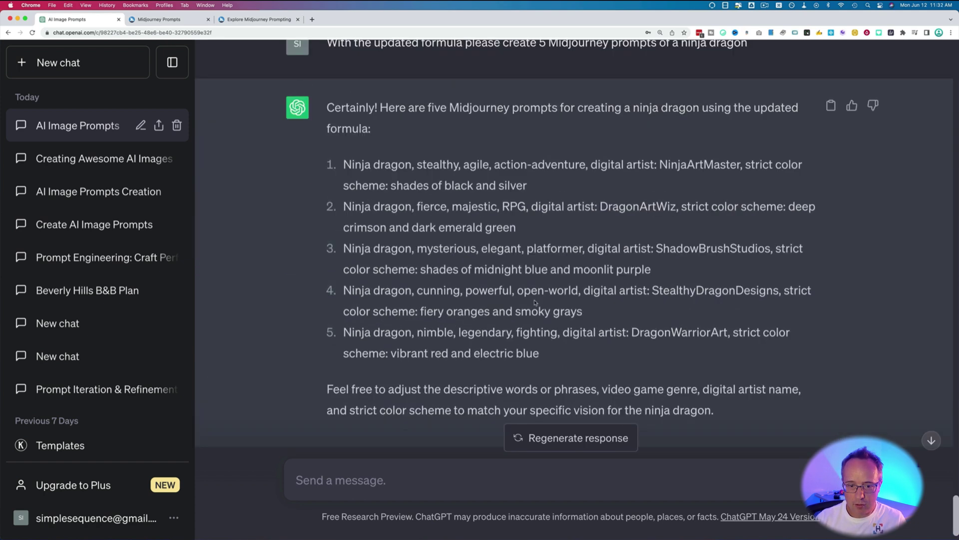
pyautogui.moveTo(552, 353); pyautogui.dragTo(344, 332)
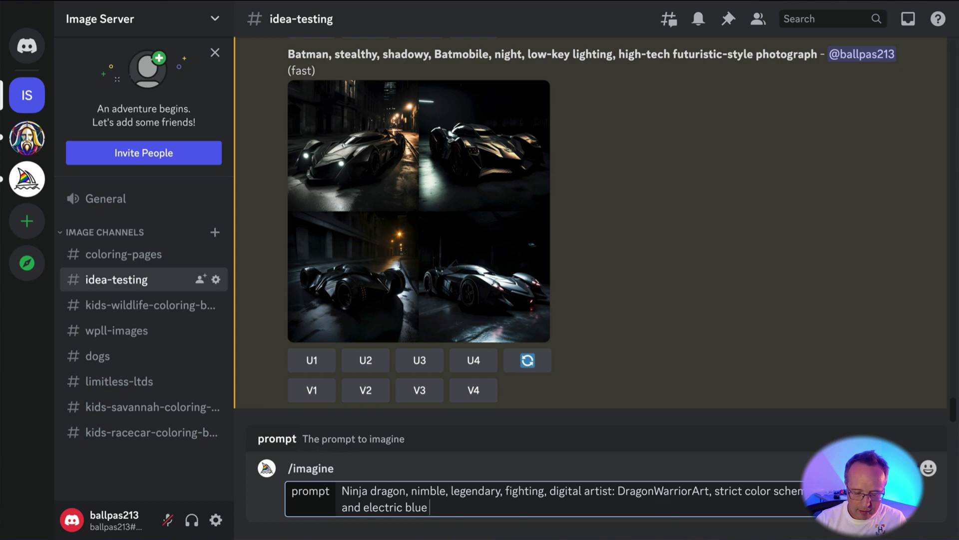
pyautogui.write('--ar')
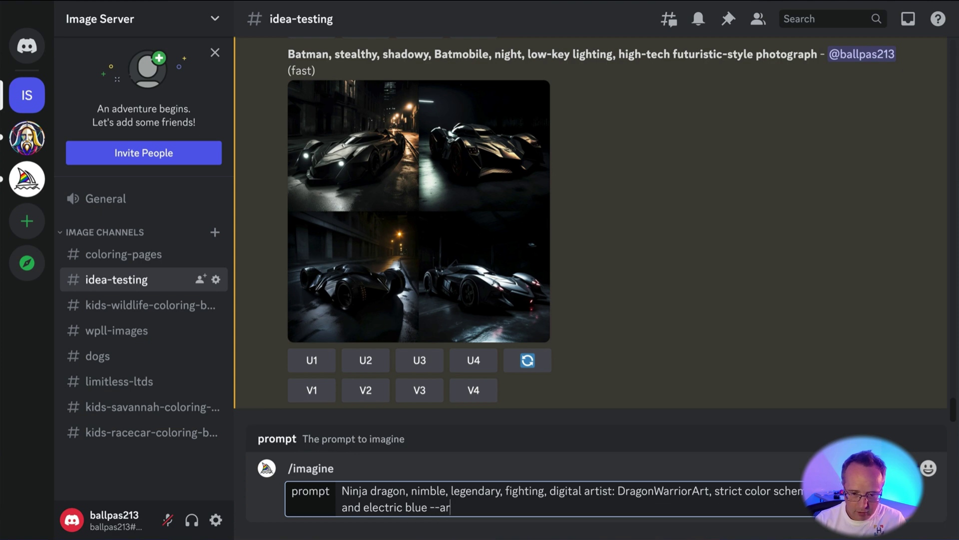
pyautogui.write(' 16:9')
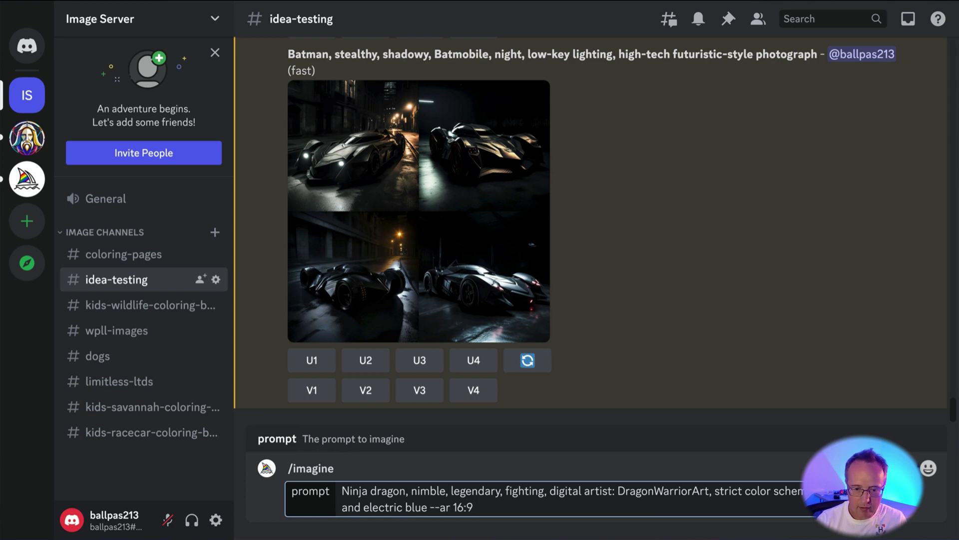
# Generate the 16:9 ninja dragon grid in Midjourney and enlarge the red-and-blue dragon images
pyautogui.press('Return')
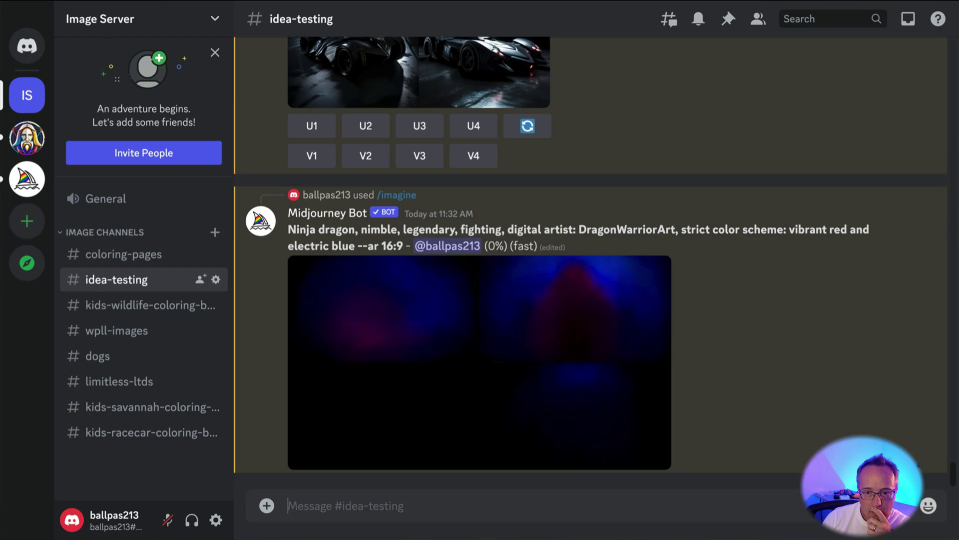
pyautogui.click(493, 307)
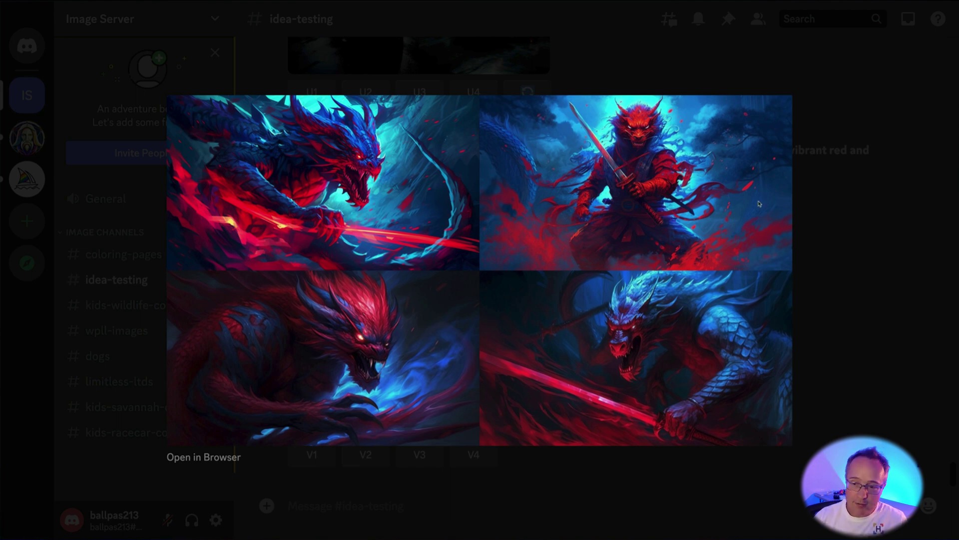
# Close the enlarged ninja dragon image in Discord and go back to ChatGPT's five-prompt reply
pyautogui.click(816, 215)
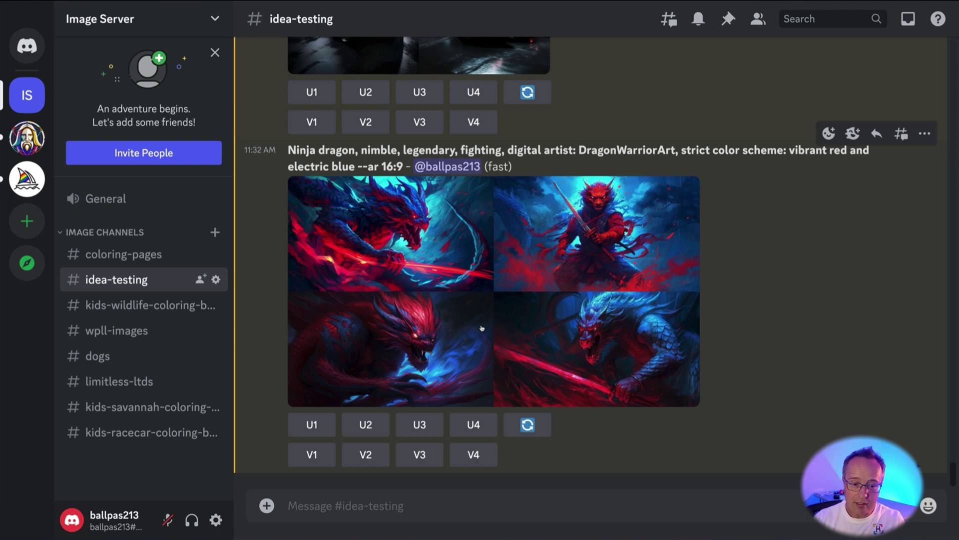
pyautogui.click(360, 515)
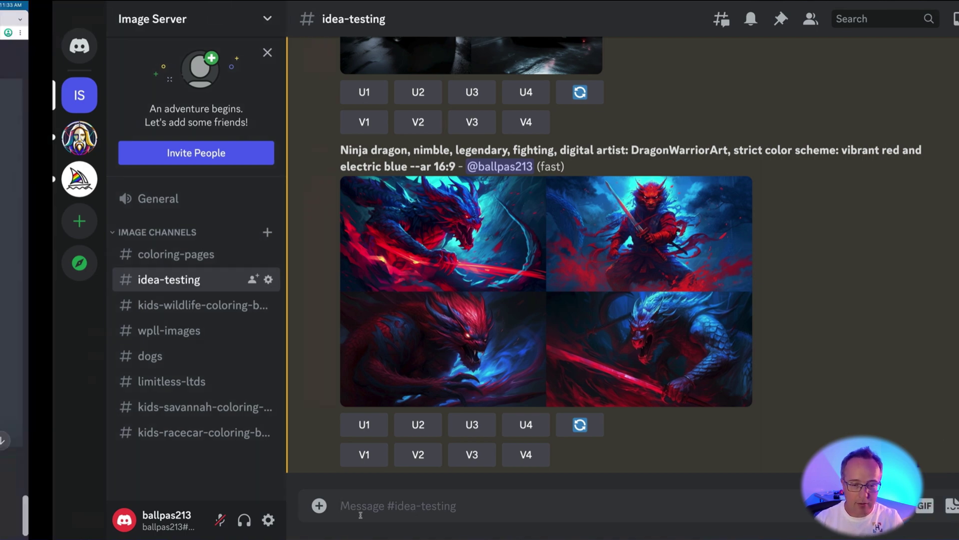
pyautogui.press('super+Tab')
pyautogui.click(366, 334)
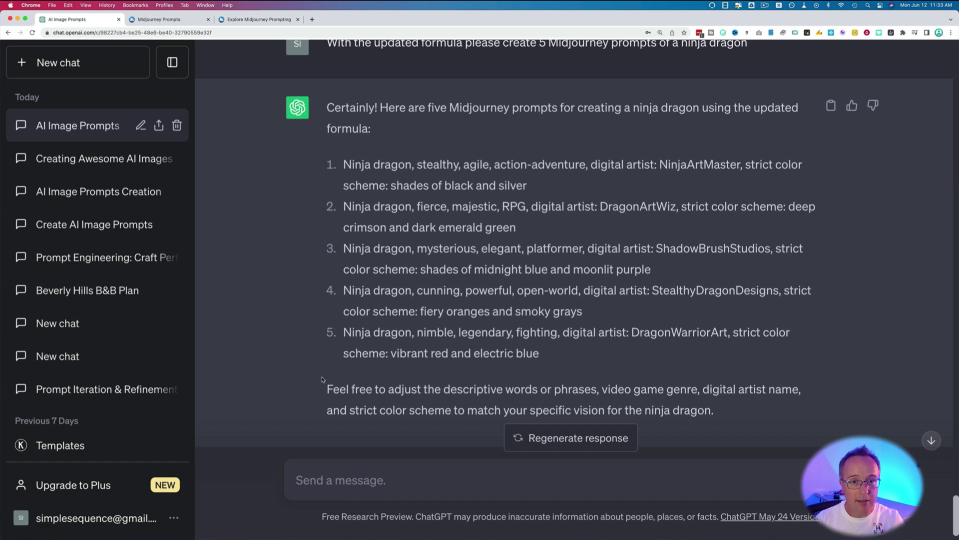
# Select the whole second ninja dragon prompt, the deep crimson and dark emerald green one
pyautogui.tripleClick(345, 208)
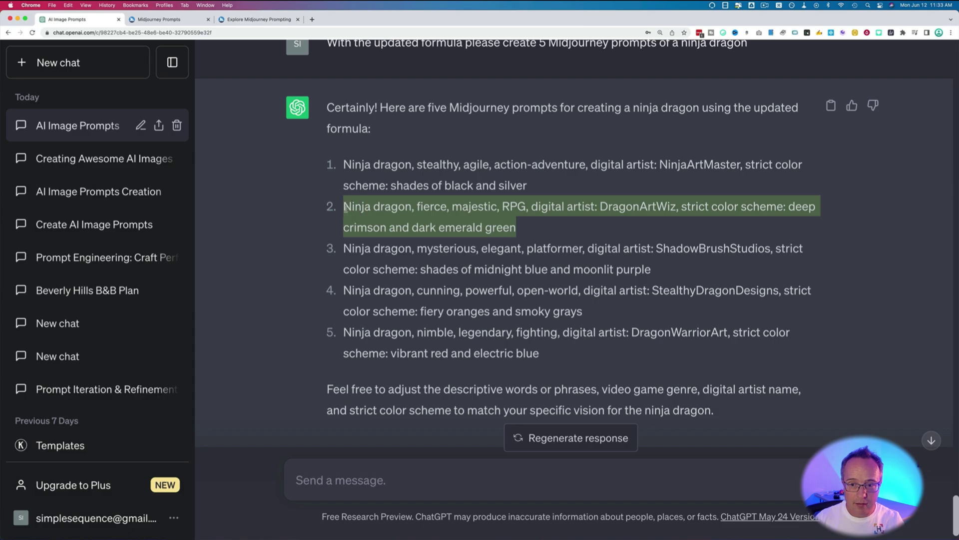